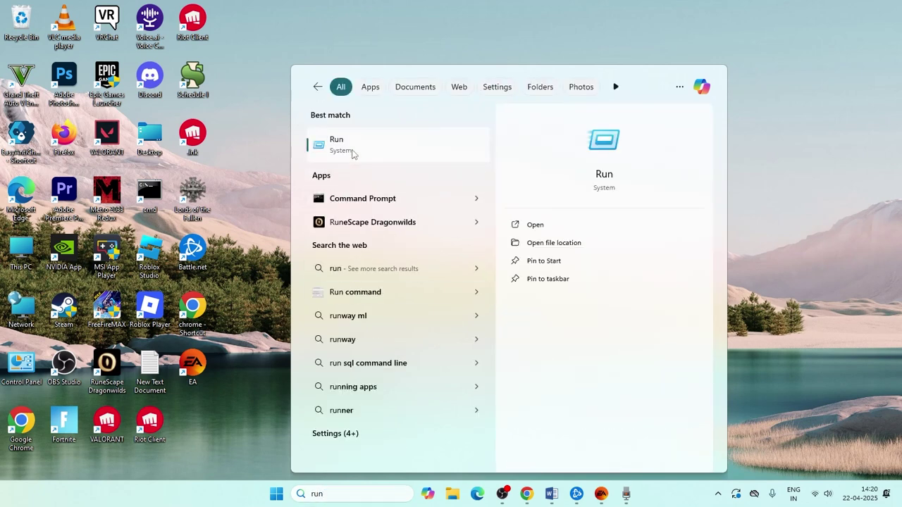
Step: Run %localappdata% from the Run dialog to open the AppData Local folder
left_click(351, 149)
left_click_drag(190, 368, 445, 198)
left_click(371, 251)
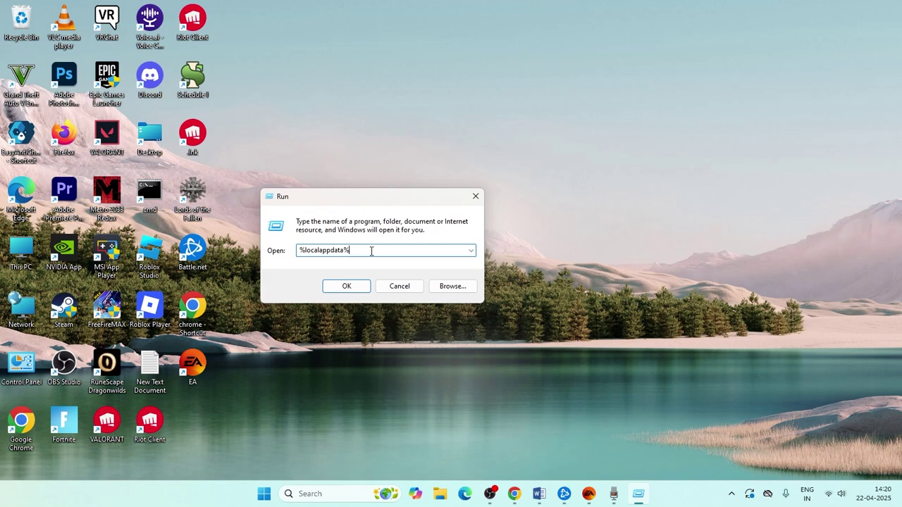
left_click(357, 285)
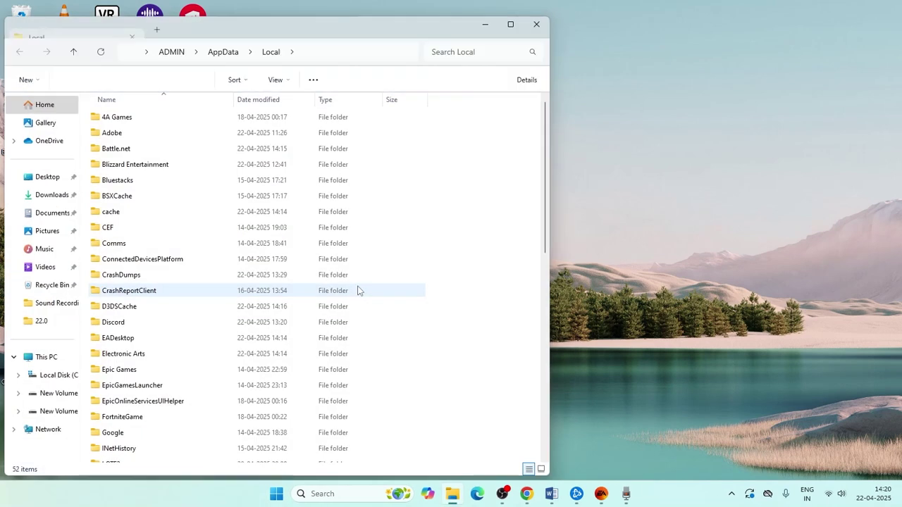
Step: Browse to EpicGamesLauncher\Saved\Config\Windows and open Engine.ini in Notepad
scroll(189, 205, "down", 1)
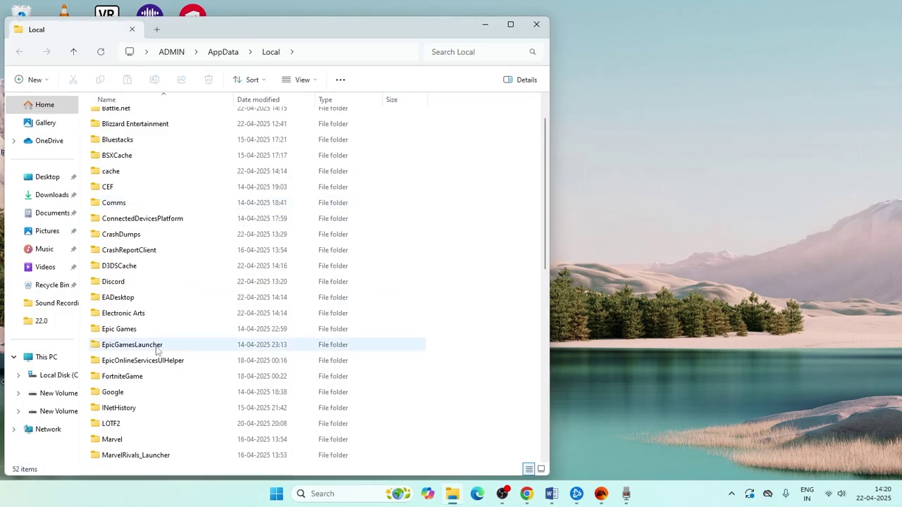
double_click(150, 352)
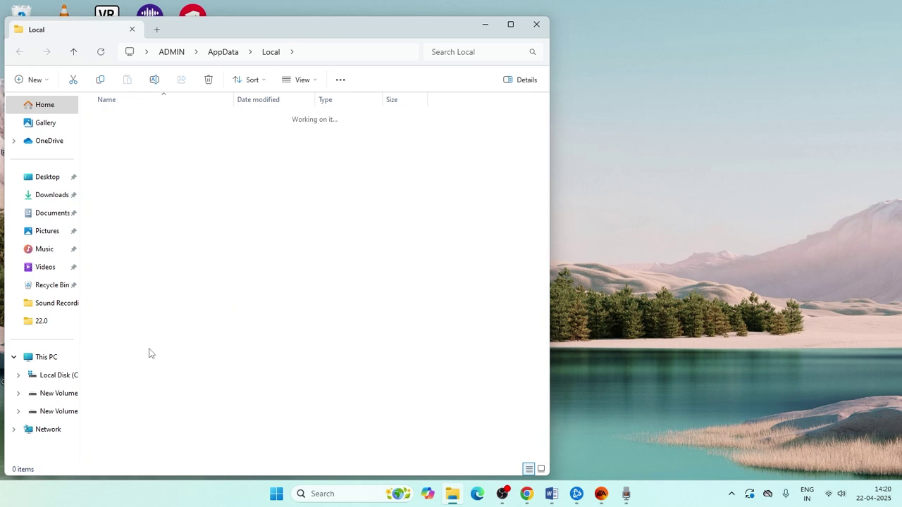
double_click(119, 138)
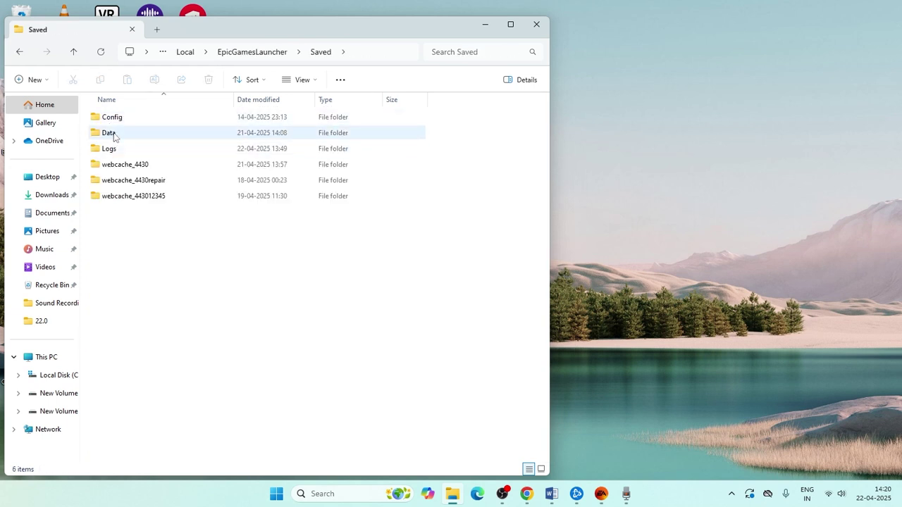
double_click(125, 117)
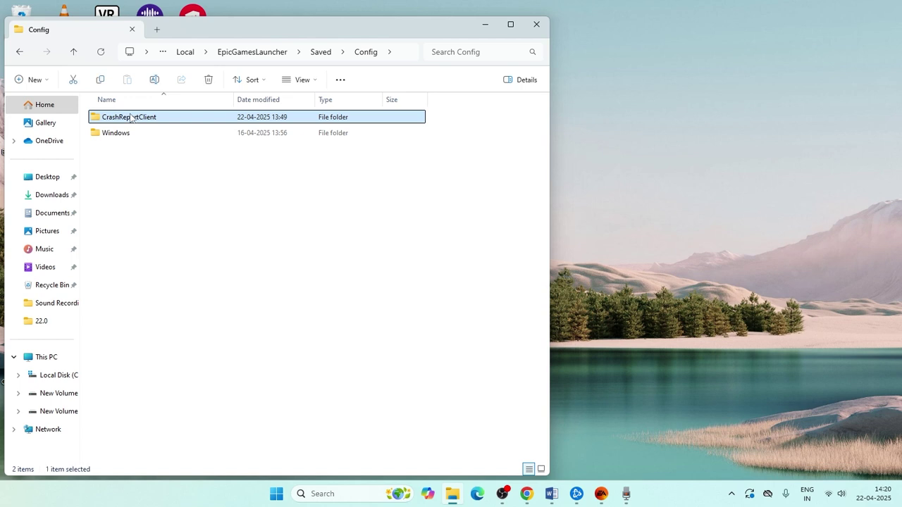
double_click(126, 135)
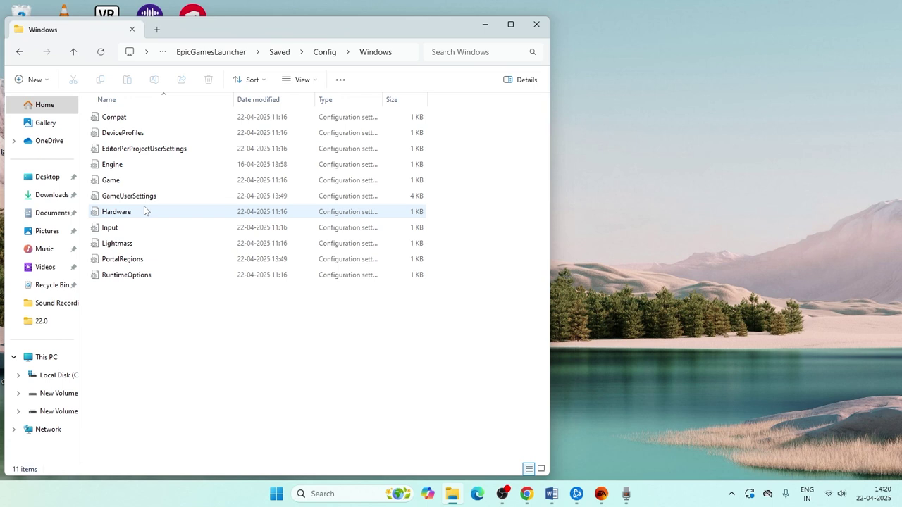
double_click(125, 170)
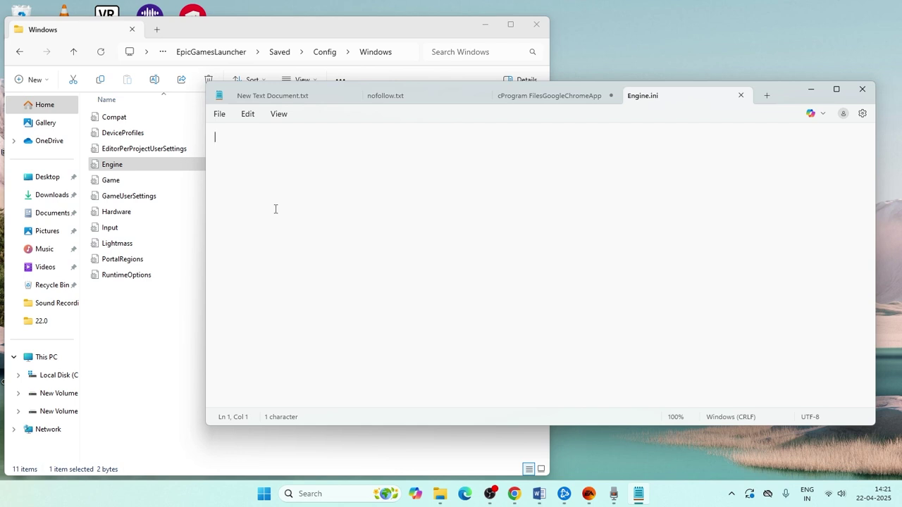
Step: Copy the [HTTP] timeout and [Portal.BuildPatch] settings from the New Text Document tab
left_click(538, 99)
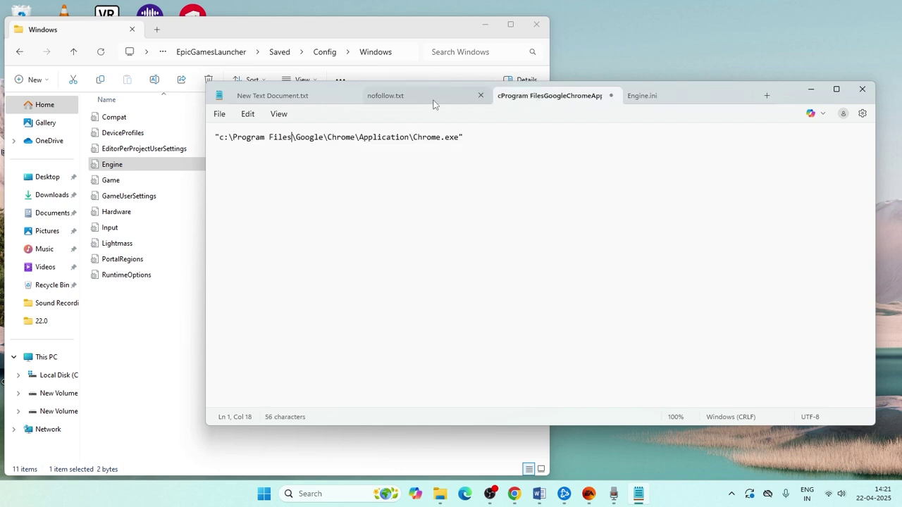
left_click(431, 100)
left_click(273, 96)
left_click_drag(288, 239, 215, 137)
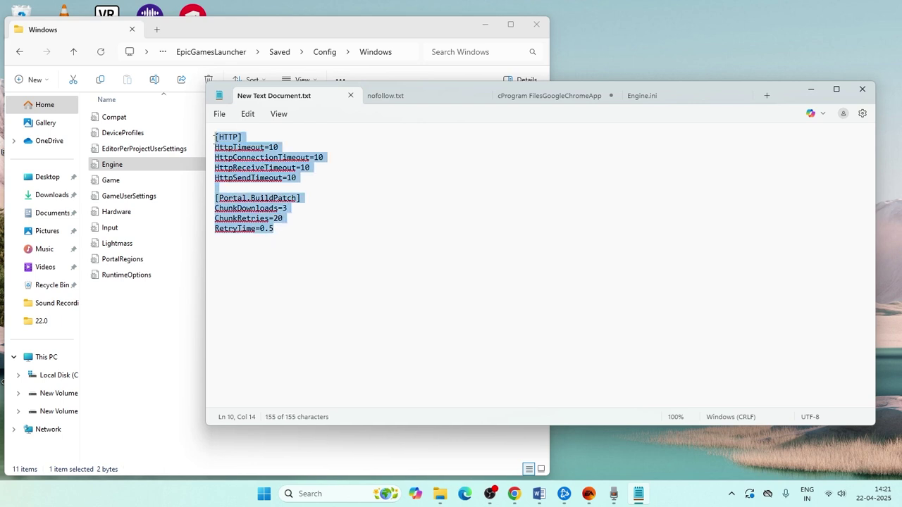
right_click(271, 173)
left_click(310, 231)
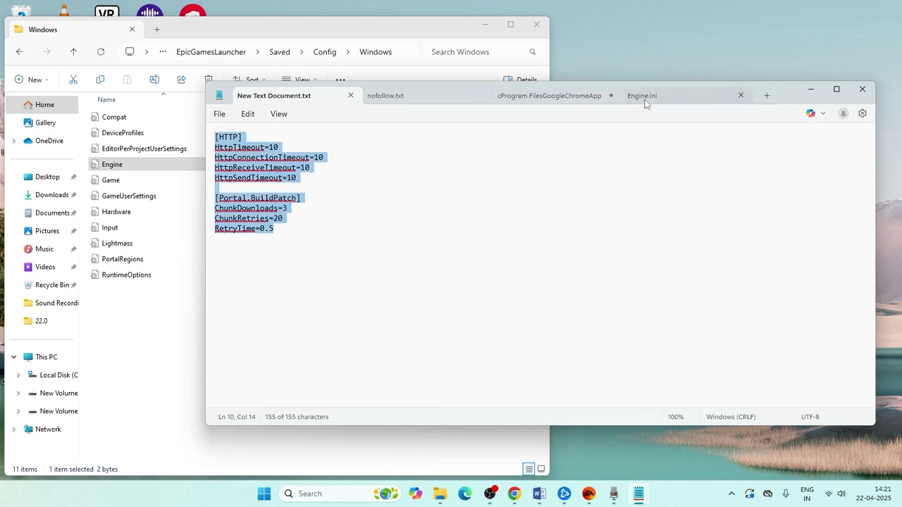
Step: Paste the settings into Engine.ini, save it, and close Notepad and File Explorer
left_click(642, 96)
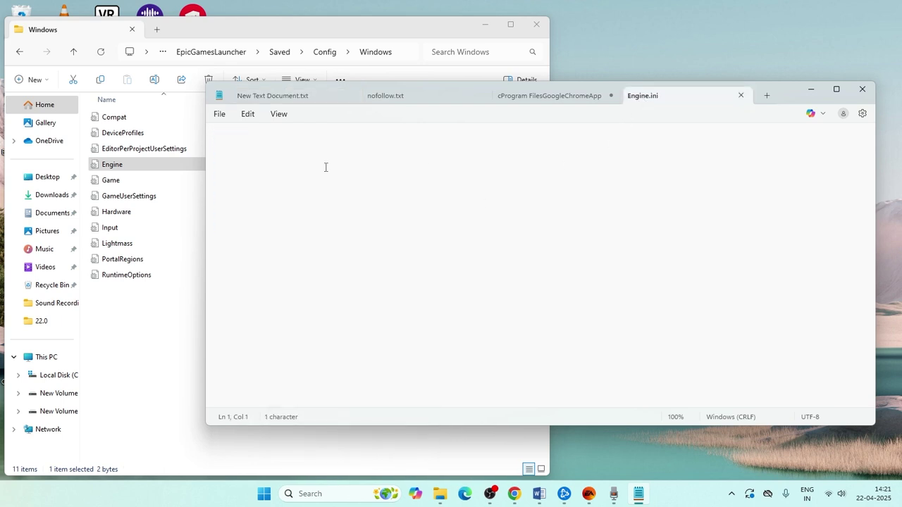
right_click(239, 157)
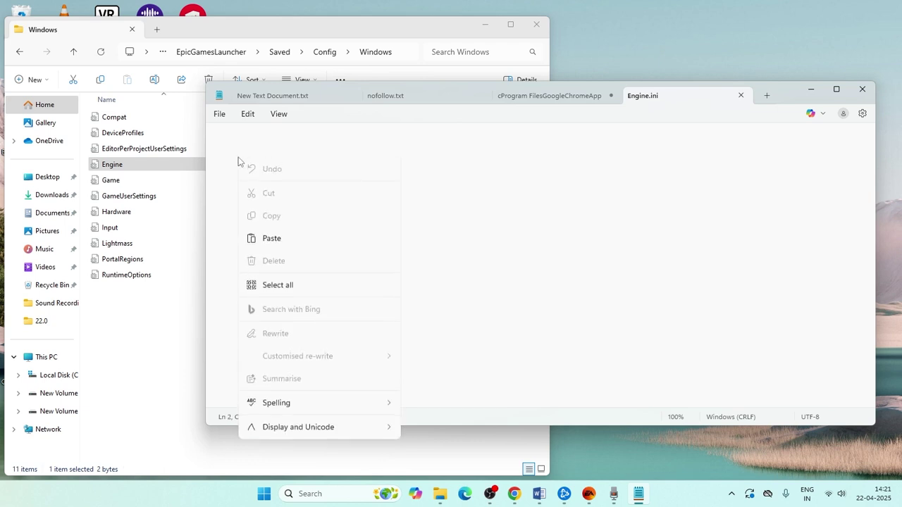
left_click(265, 236)
key("ctrl+s")
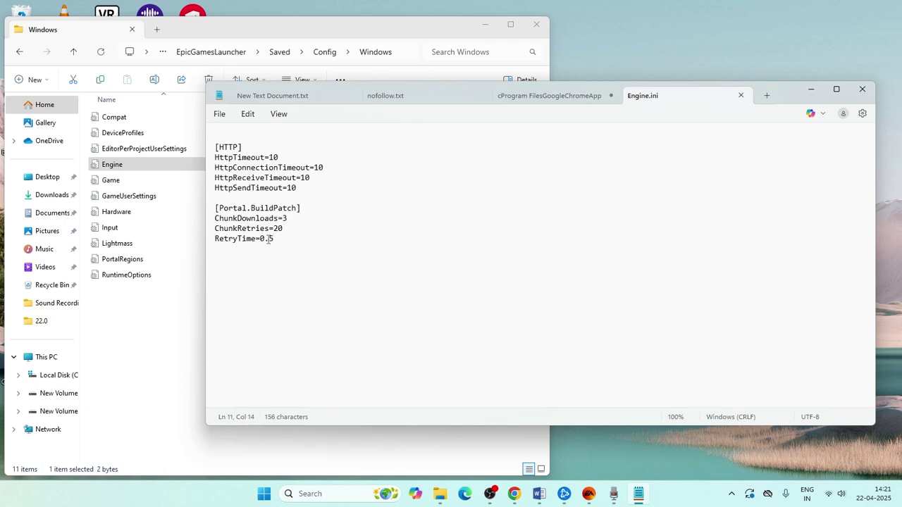
left_click(219, 114)
left_click(230, 209)
left_click(861, 89)
left_click(536, 24)
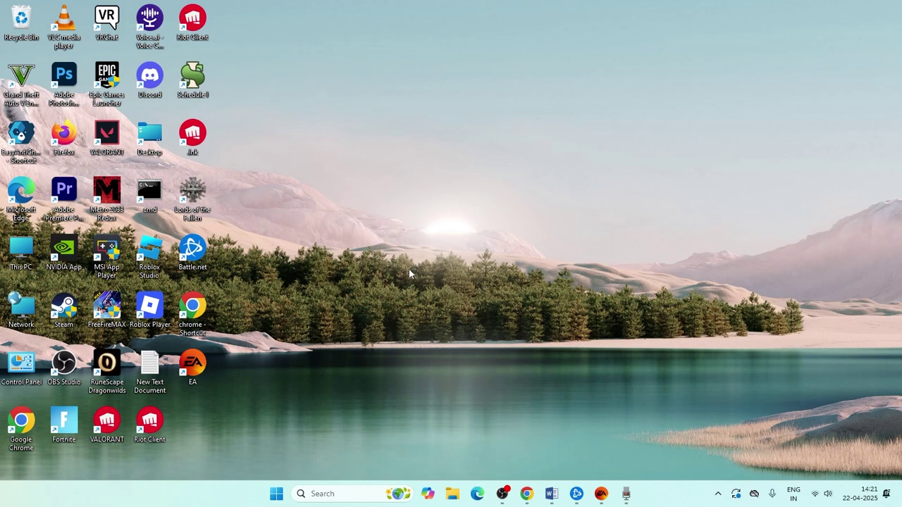
Step: Launch Task Manager maximized and scroll the Details list to the EpicGamesLauncher process
left_click(329, 493)
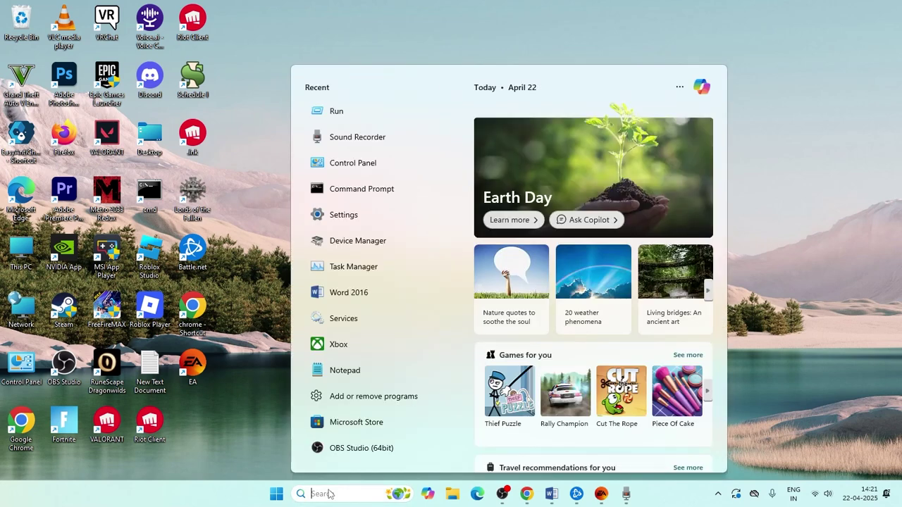
type("task")
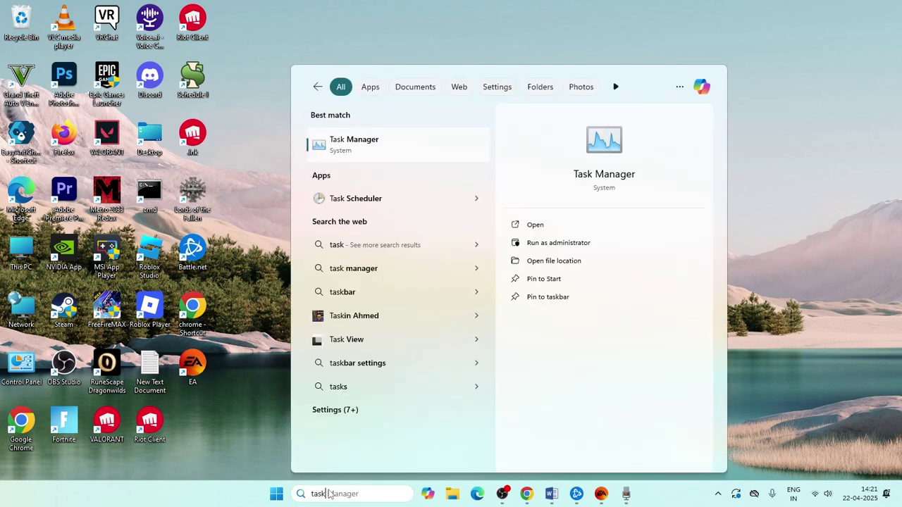
left_click(369, 156)
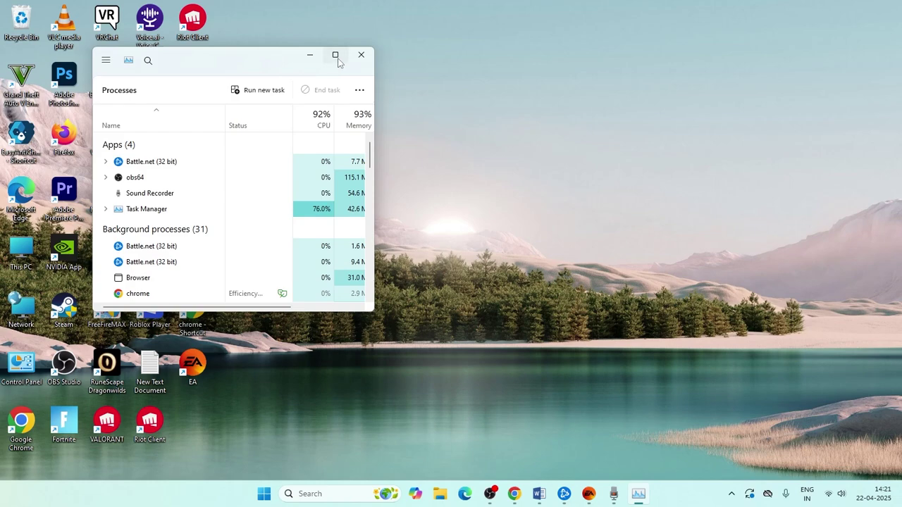
left_click(334, 56)
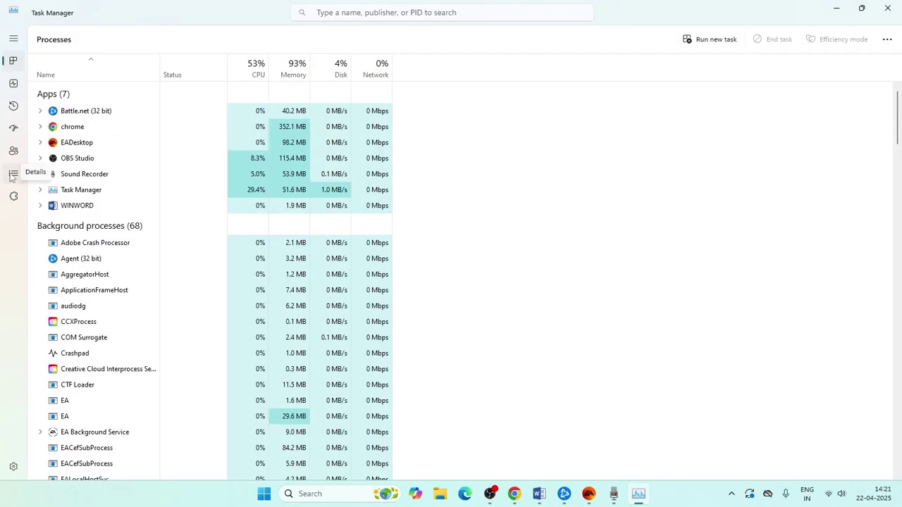
left_click(12, 174)
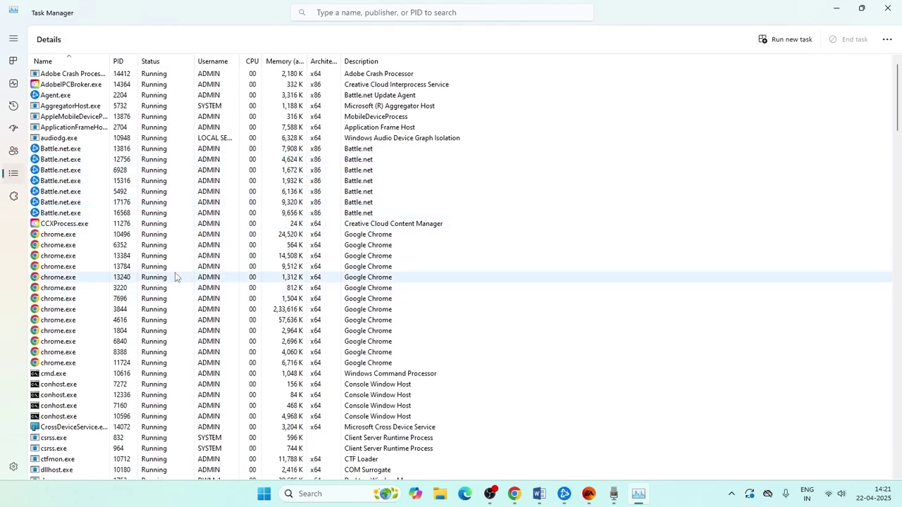
scroll(199, 204, "down", 8)
scroll(199, 204, "down", 3)
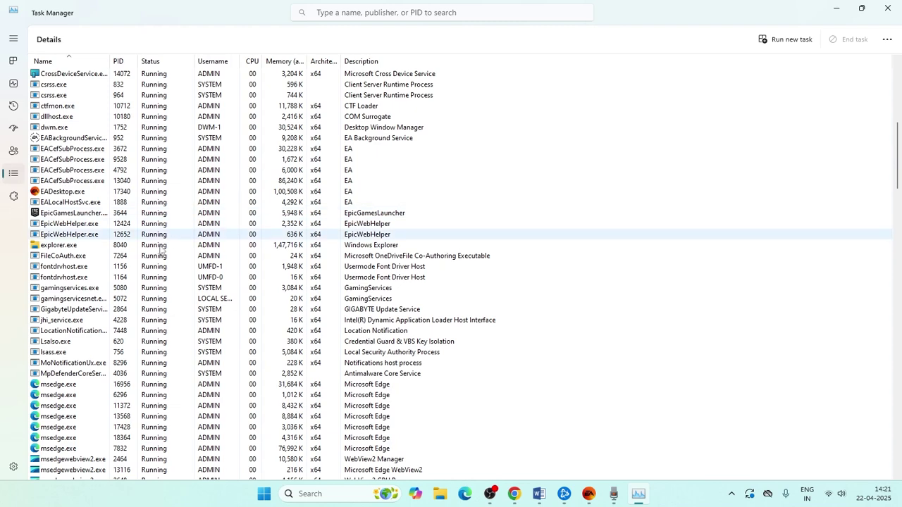
Step: Set EpicGamesLauncher.exe priority to High, confirm the change, and close Task Manager
left_click(111, 213)
right_click(111, 217)
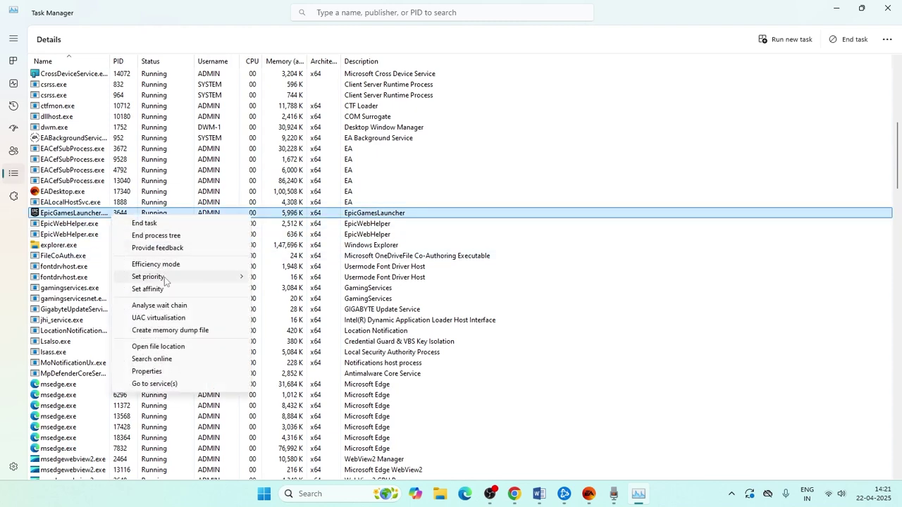
mouse_move(152, 278)
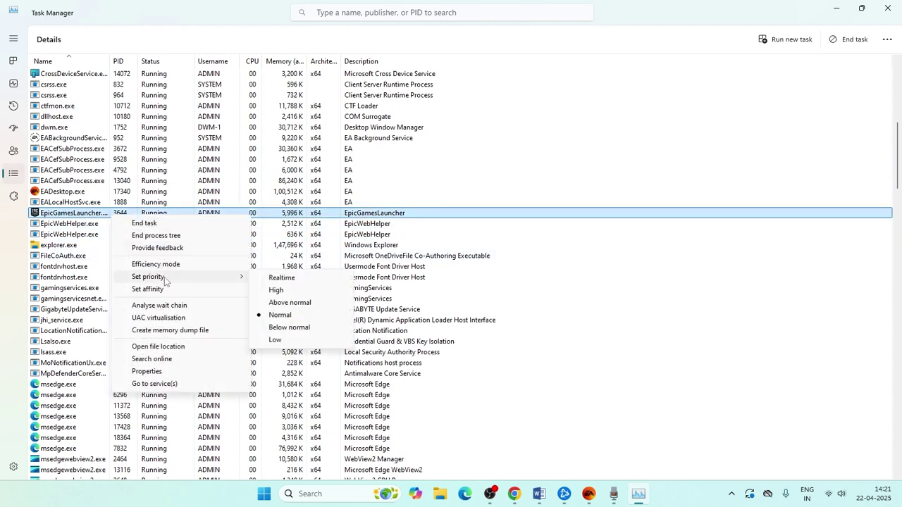
left_click(276, 289)
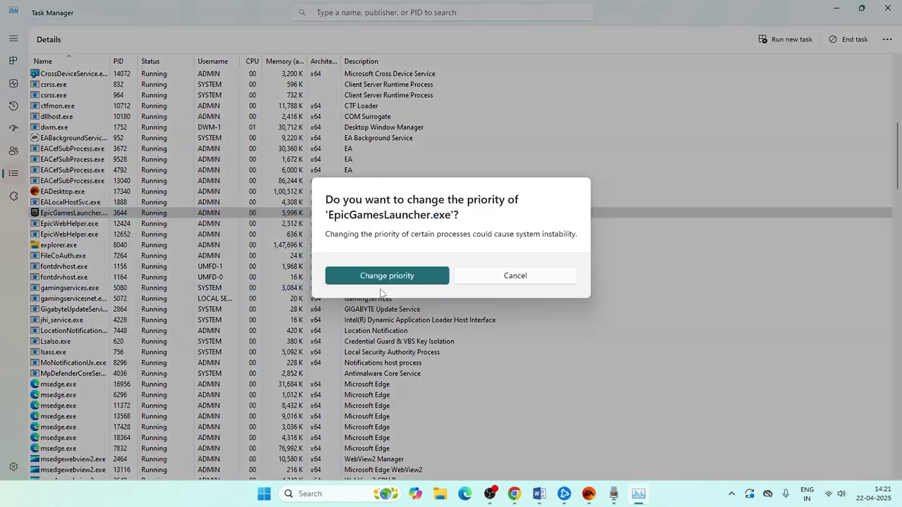
left_click(418, 276)
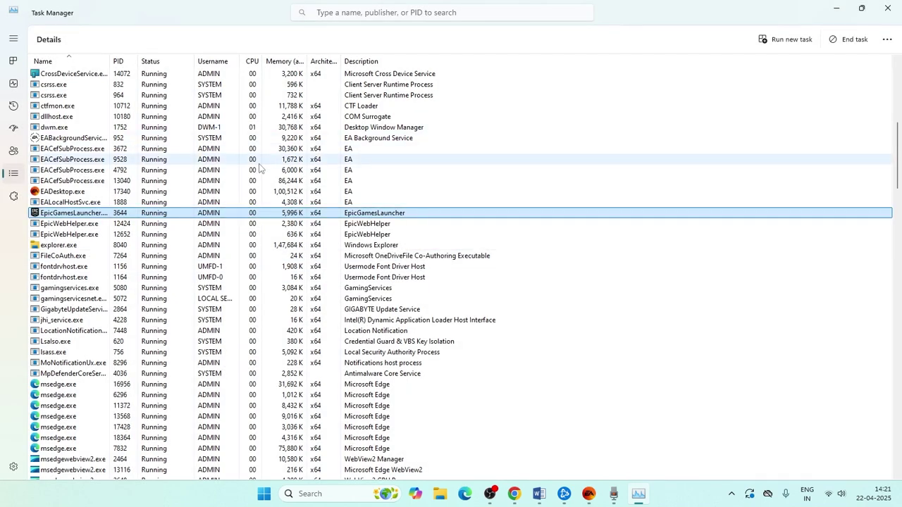
key("alt+F4")
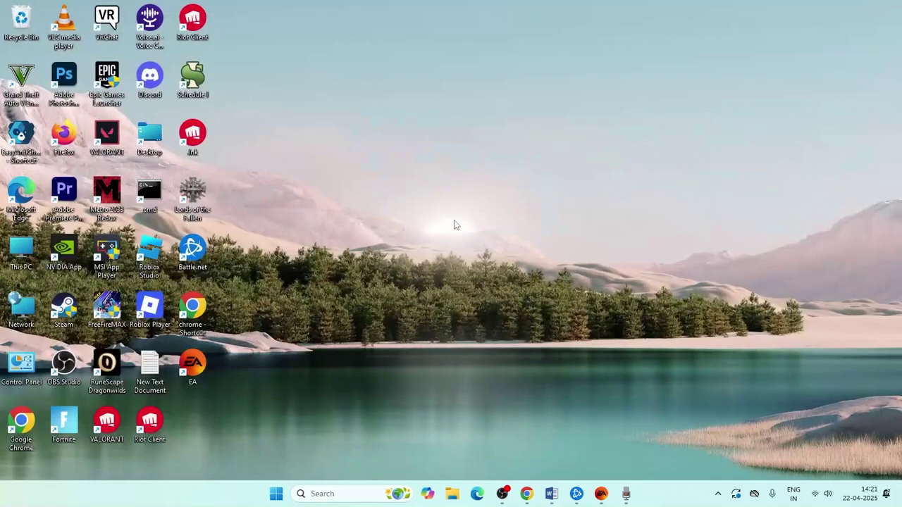
Step: Reach Network Connections via Control Panel's Network and Sharing Centre and select the WiFi adapter
left_click(336, 492)
type("contr")
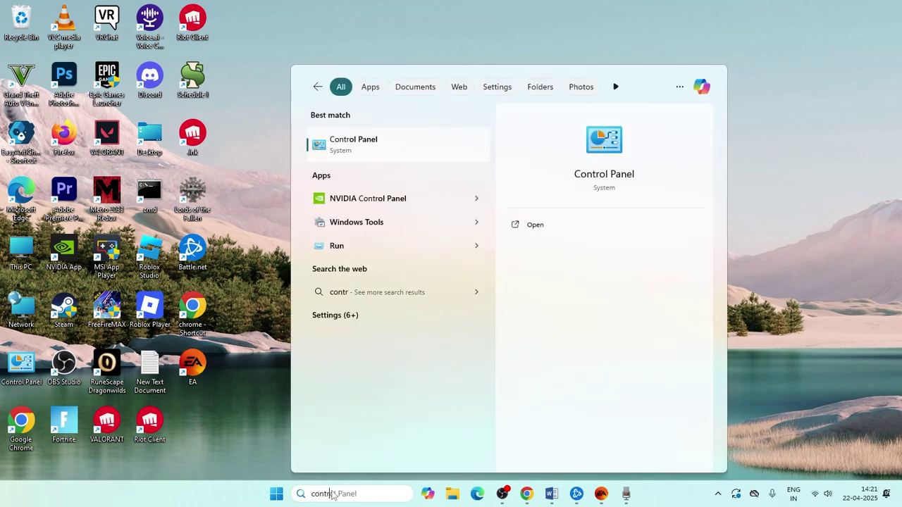
left_click(400, 141)
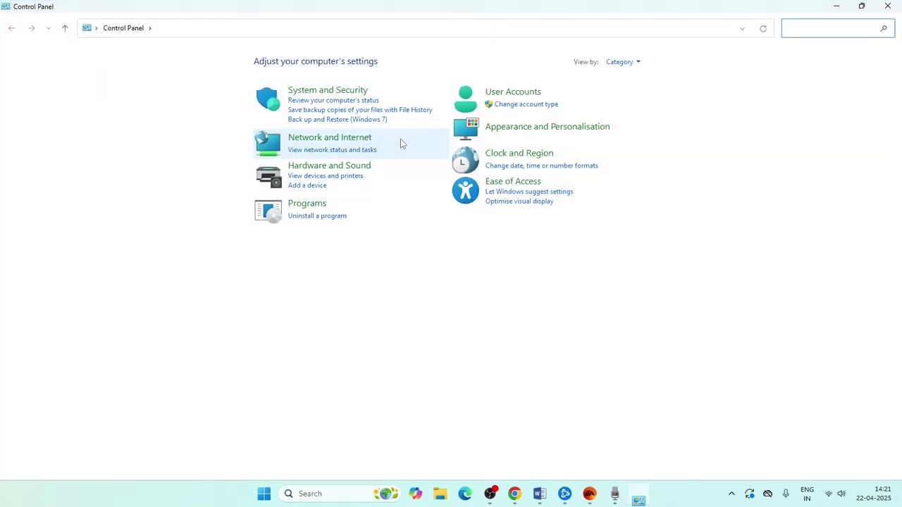
left_click(343, 137)
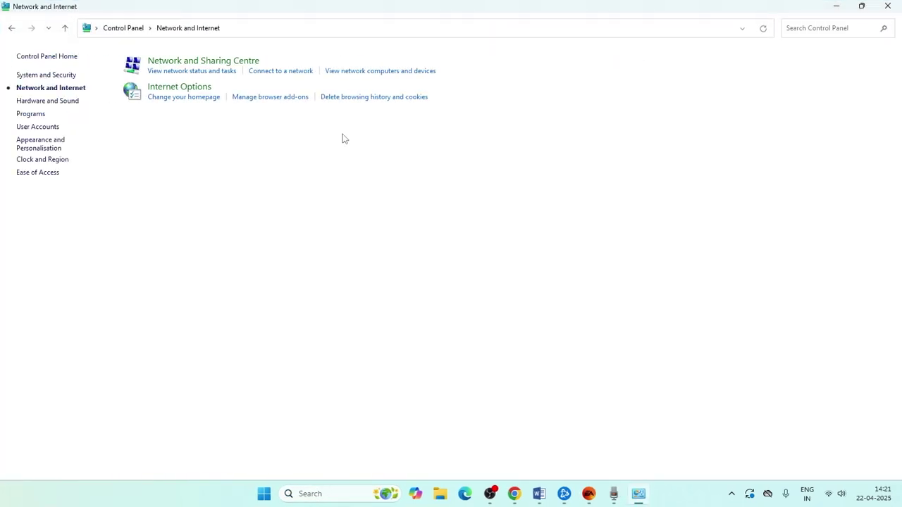
left_click(235, 64)
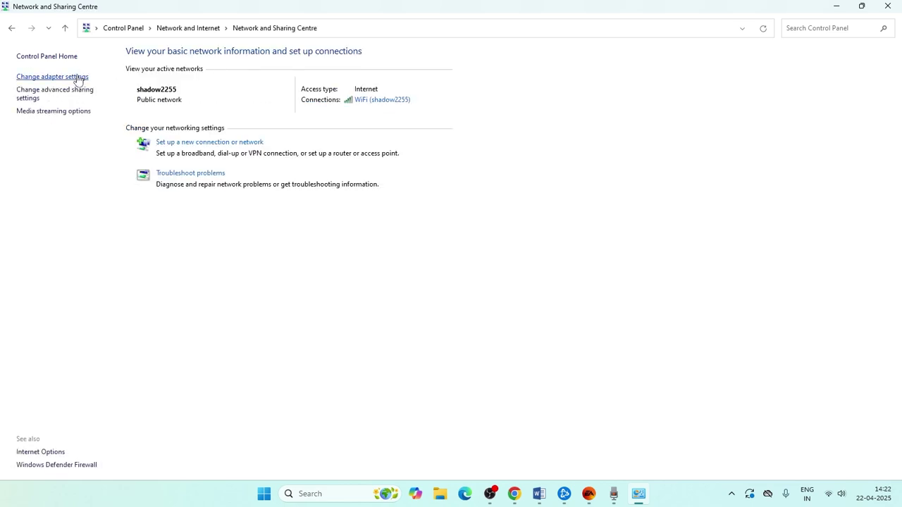
left_click(78, 77)
left_click(239, 94)
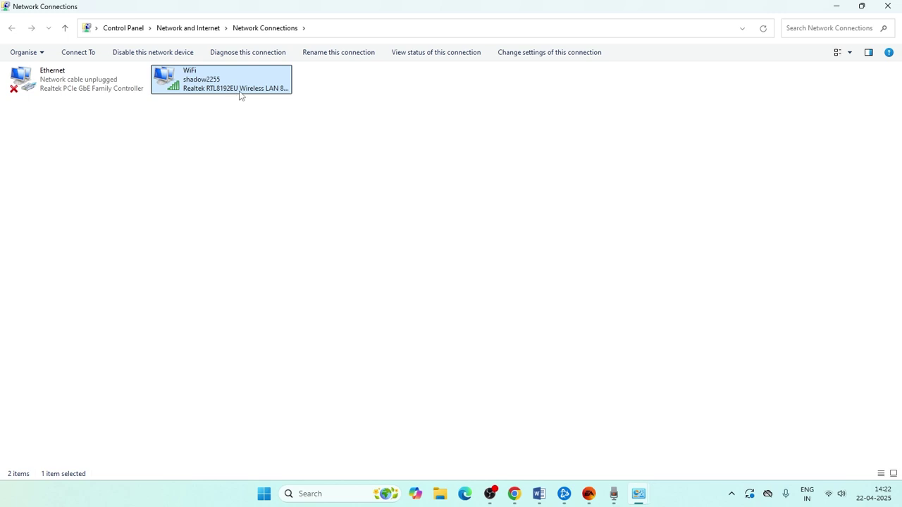
right_click(240, 95)
Step: Give WiFi's IPv4 settings DNS servers 8.8.8.8 and 8.8.4.4, then close the connection windows
left_click(274, 210)
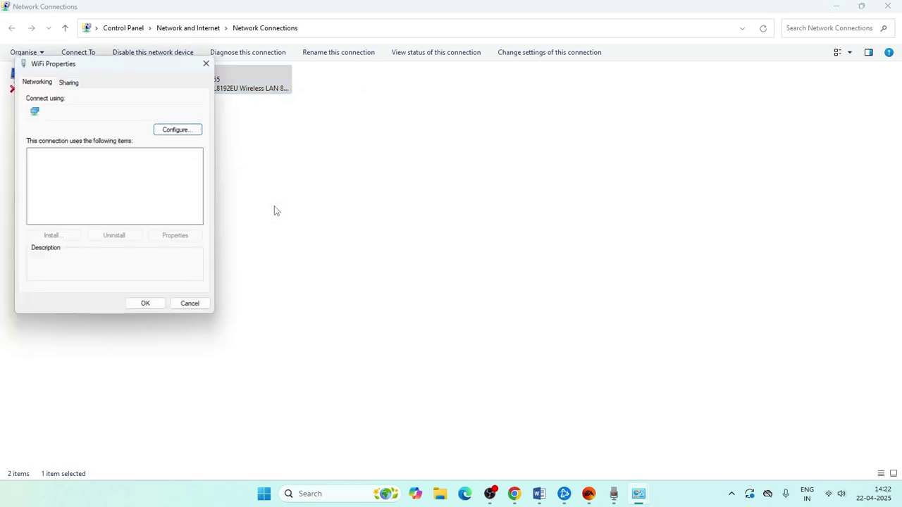
double_click(129, 183)
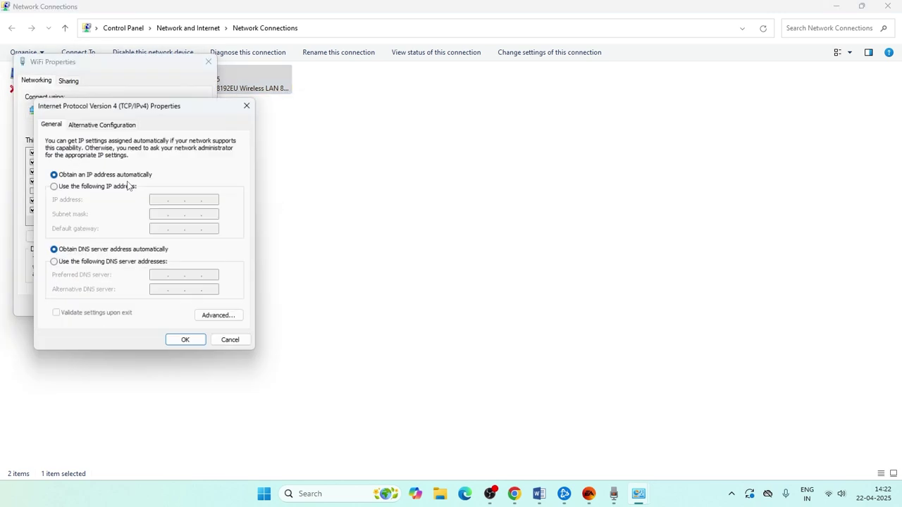
left_click(56, 264)
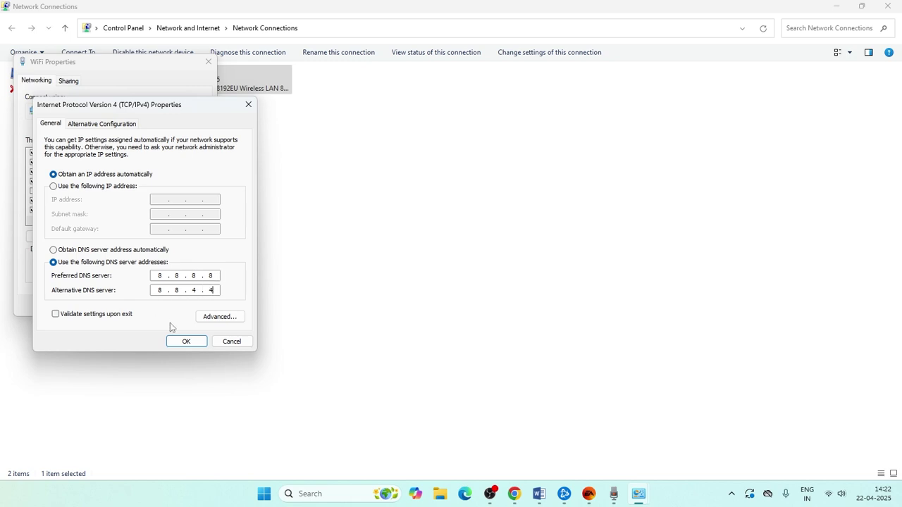
left_click(232, 341)
left_click(209, 62)
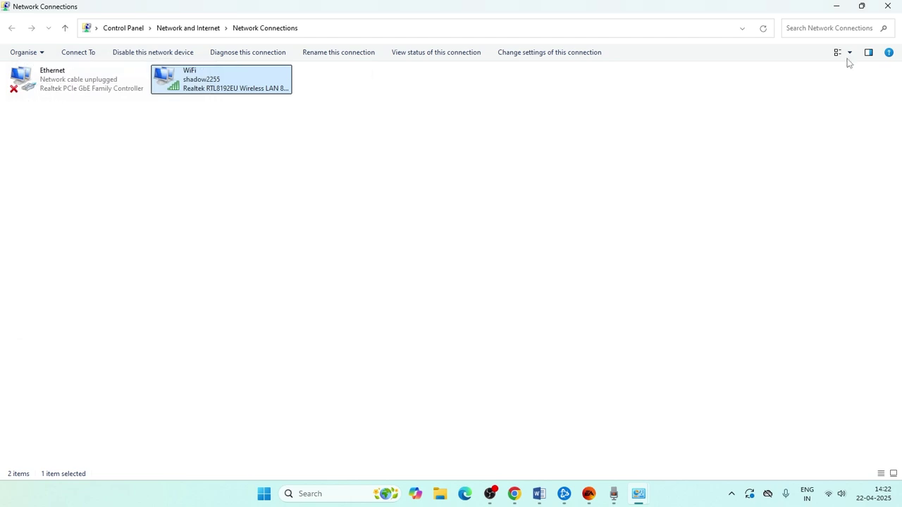
left_click(887, 6)
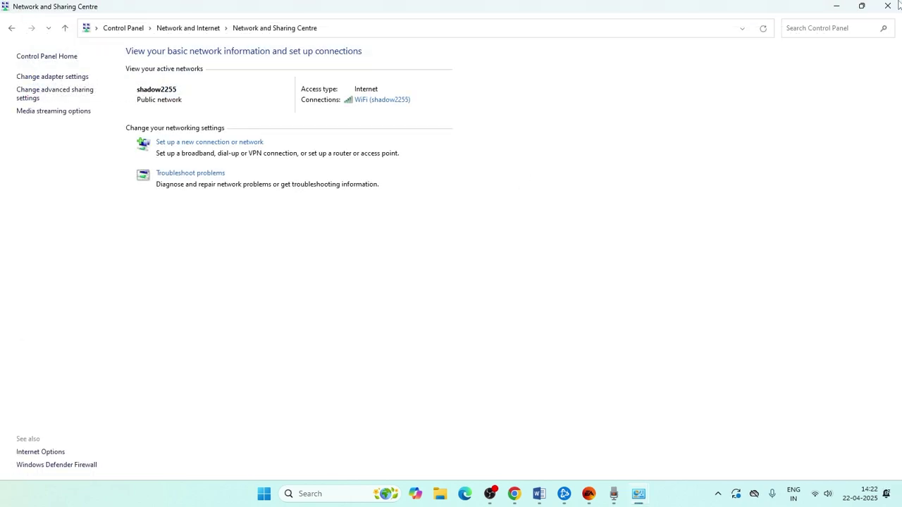
left_click(896, 4)
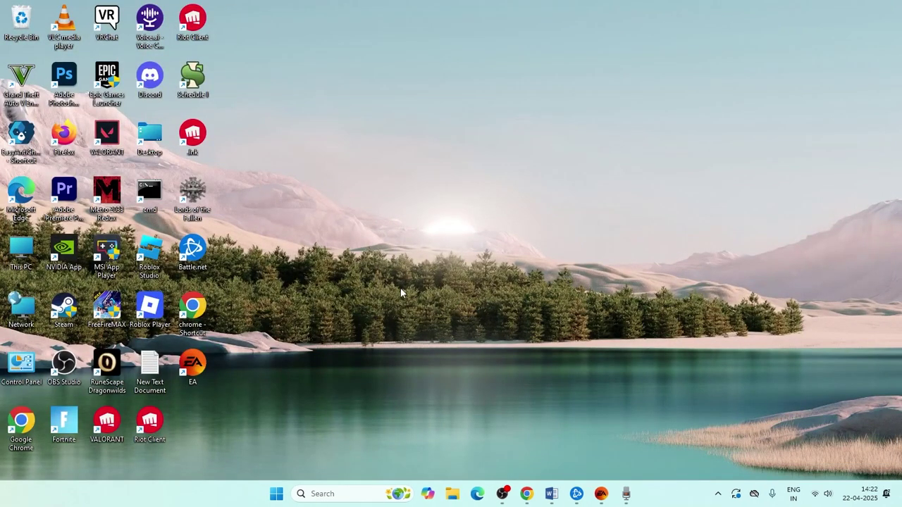
Step: Open Device Manager and start a driver update for the Realtek RTL8192EU adapter, cancelling the local browse
left_click(340, 490)
type("dev")
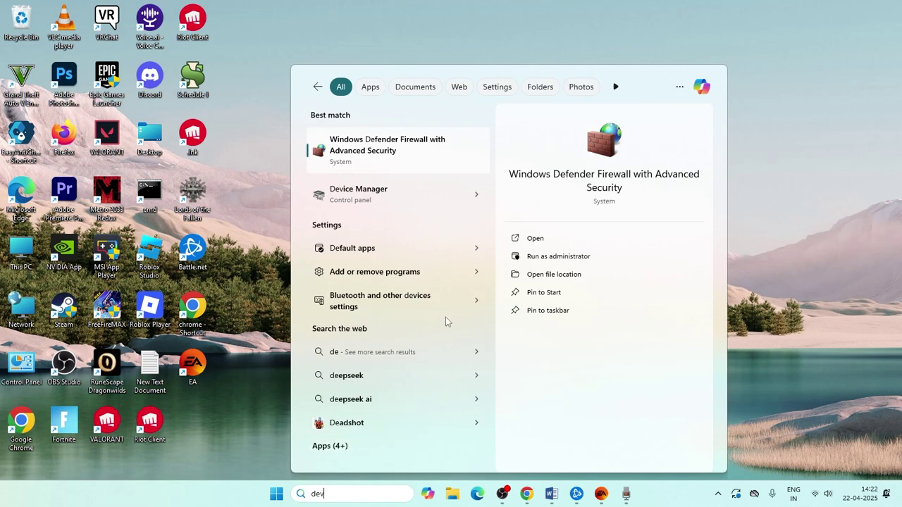
left_click(376, 145)
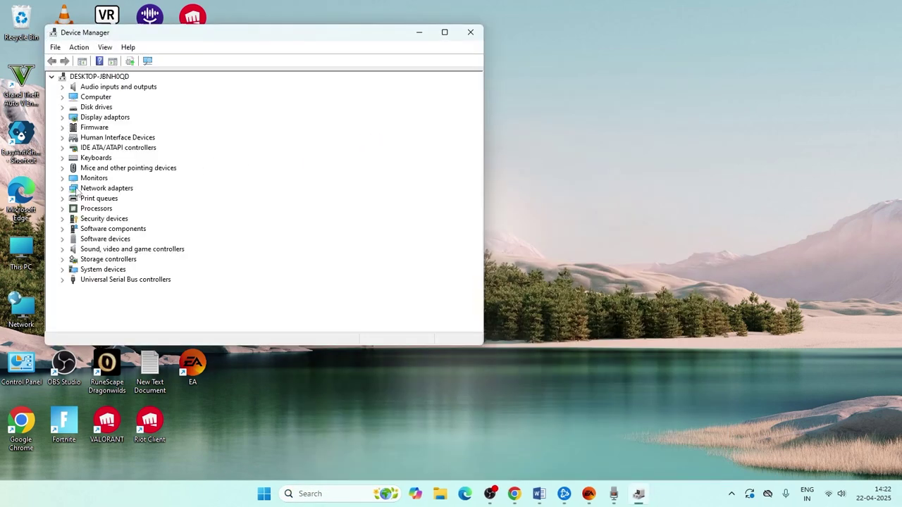
left_click(62, 189)
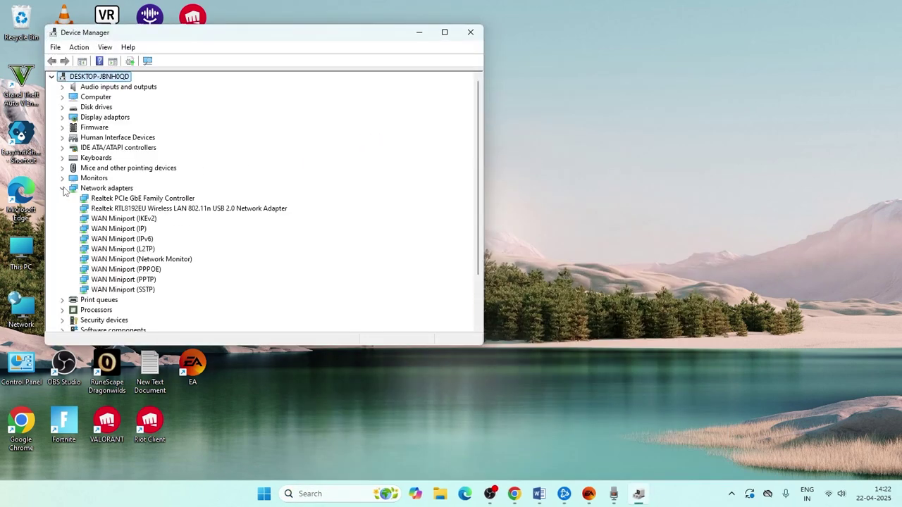
right_click(160, 209)
left_click(201, 214)
left_click(197, 197)
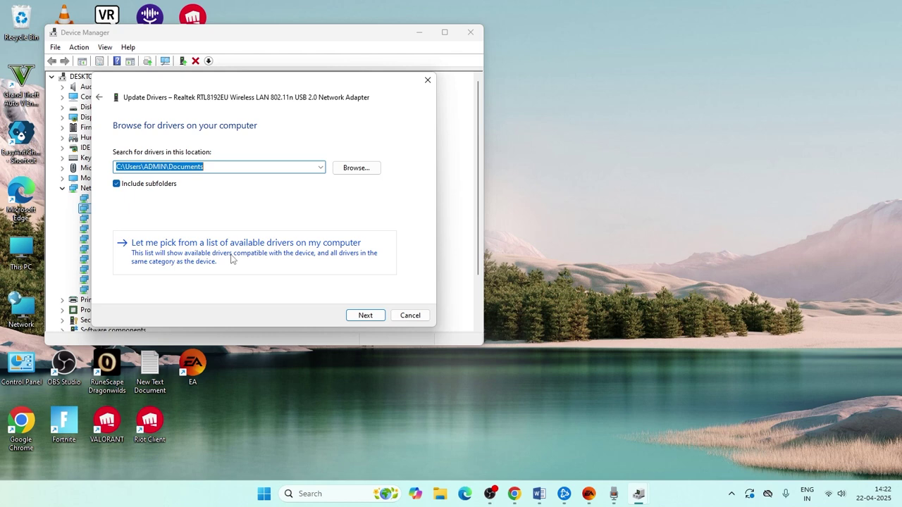
left_click(427, 81)
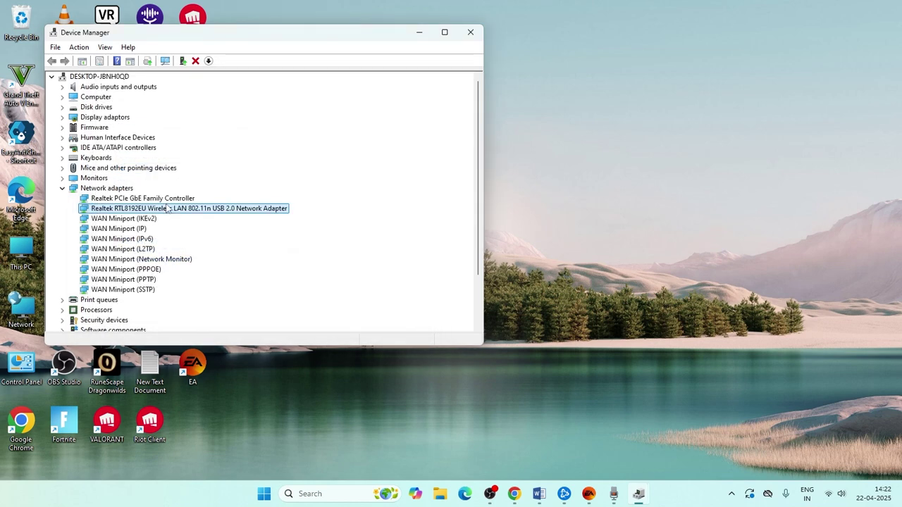
Step: Search automatically for the adapter's driver, confirming the best one is installed, then close Device Manager
right_click(187, 208)
left_click(200, 214)
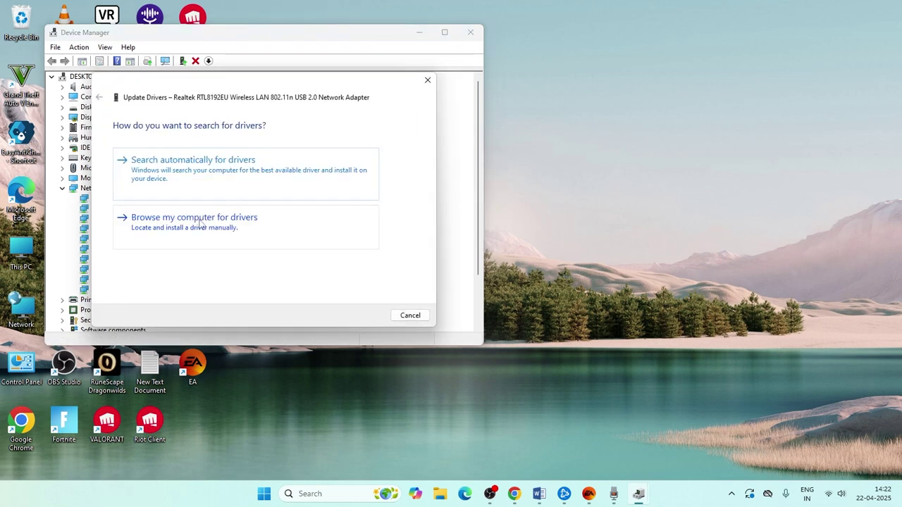
left_click(186, 176)
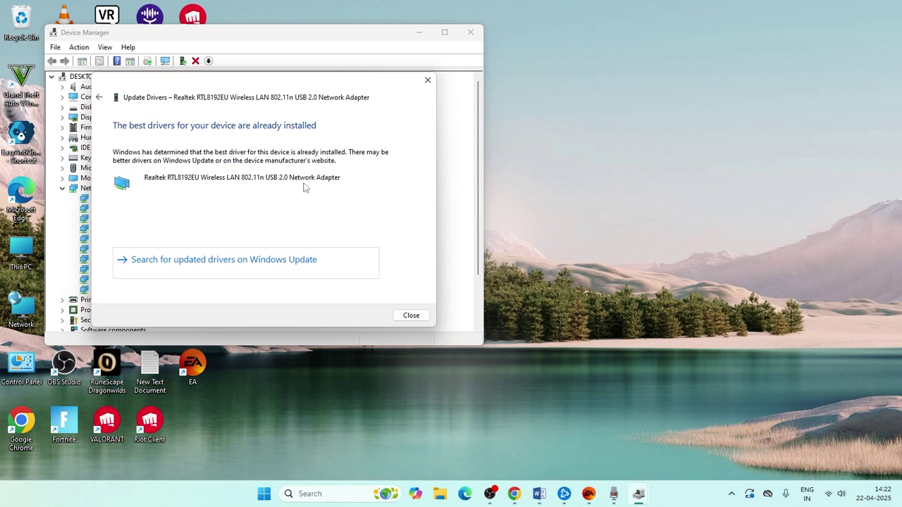
left_click(428, 81)
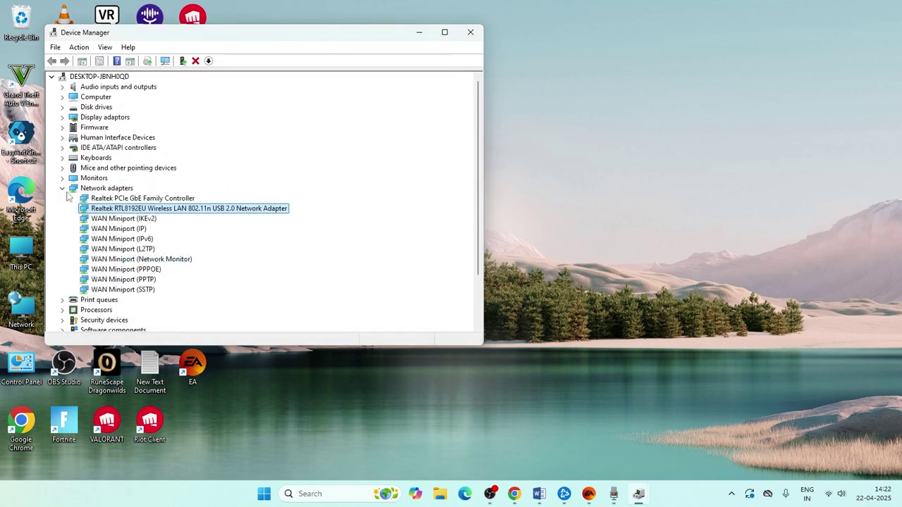
left_click(54, 185)
left_click(465, 33)
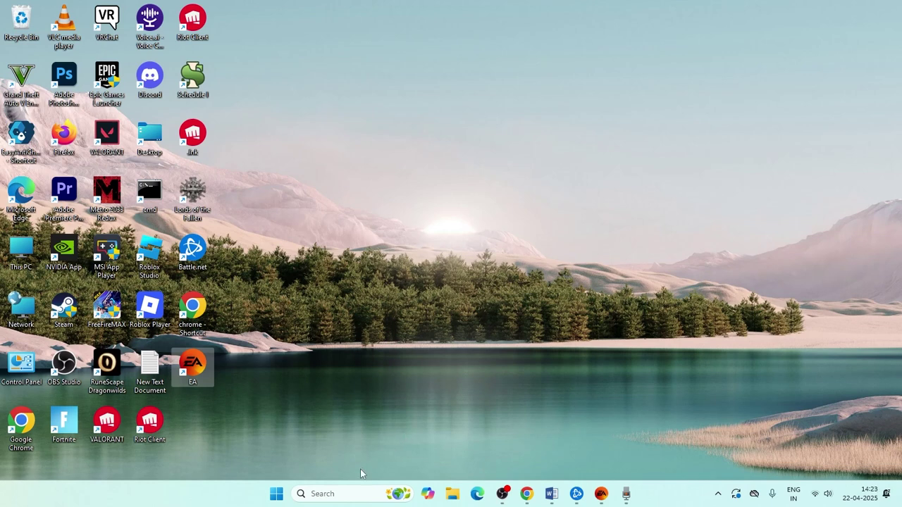
Step: Check the VPN page under Settings > Network & internet, then close Settings
left_click(346, 495)
type("settings")
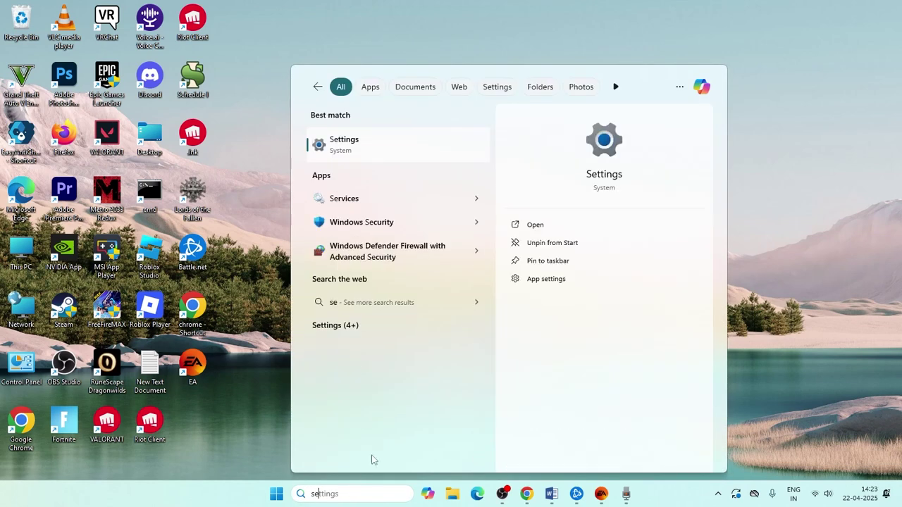
left_click(367, 148)
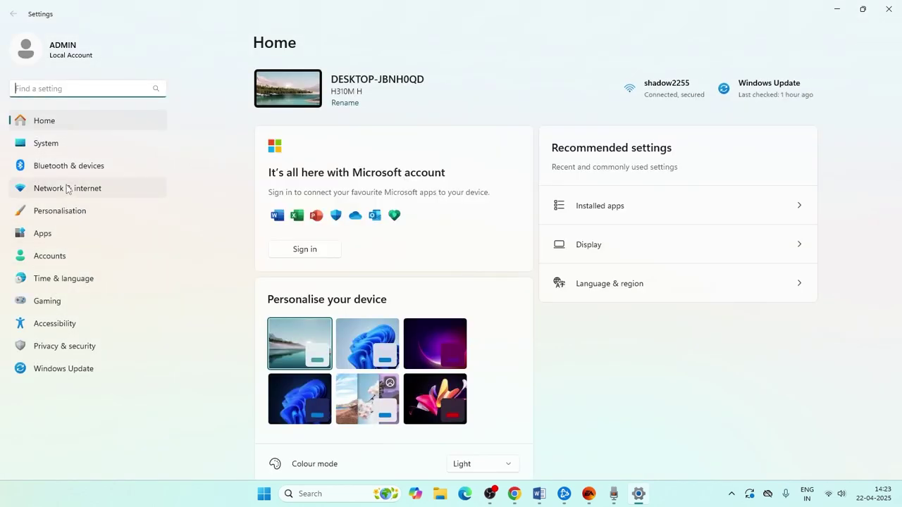
left_click(67, 188)
left_click(315, 236)
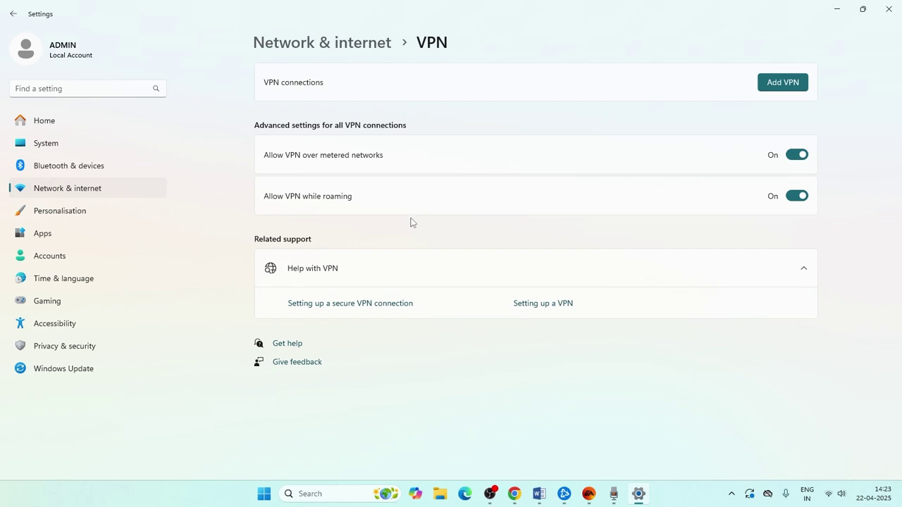
left_click(888, 9)
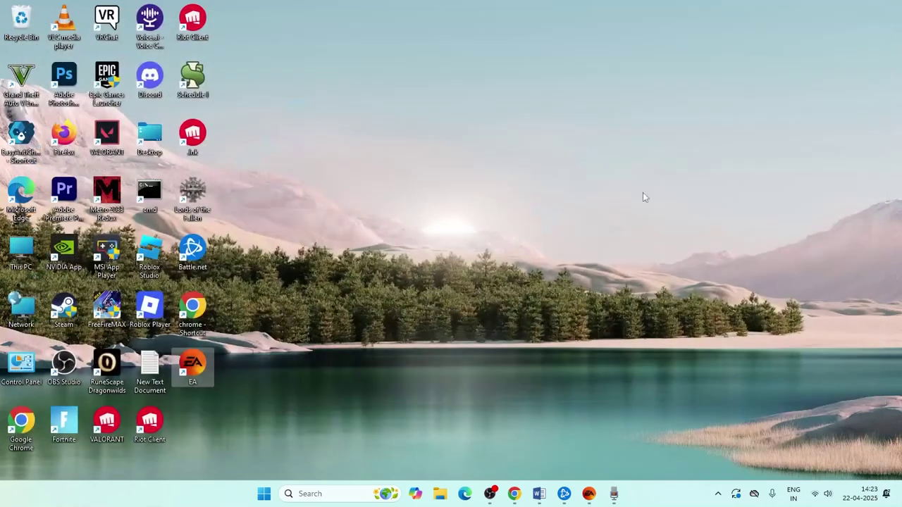
Step: Browse Windows Defender Firewall's allowed-apps list via Control Panel > System and Security, then minimize it
left_click(321, 494)
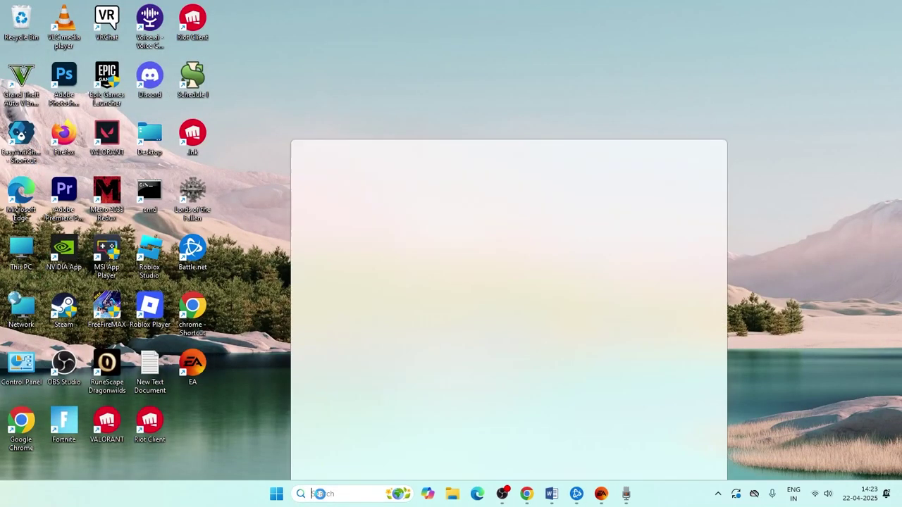
type("control")
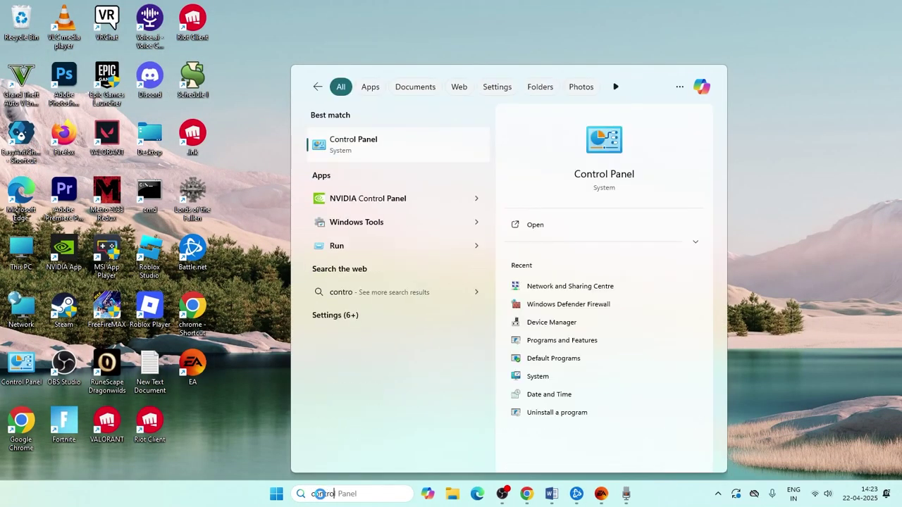
left_click(374, 150)
left_click(329, 91)
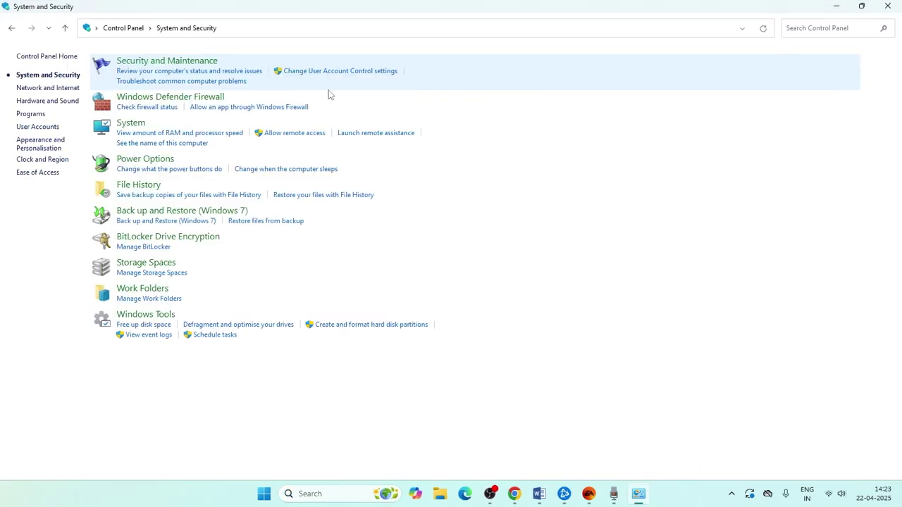
left_click(244, 99)
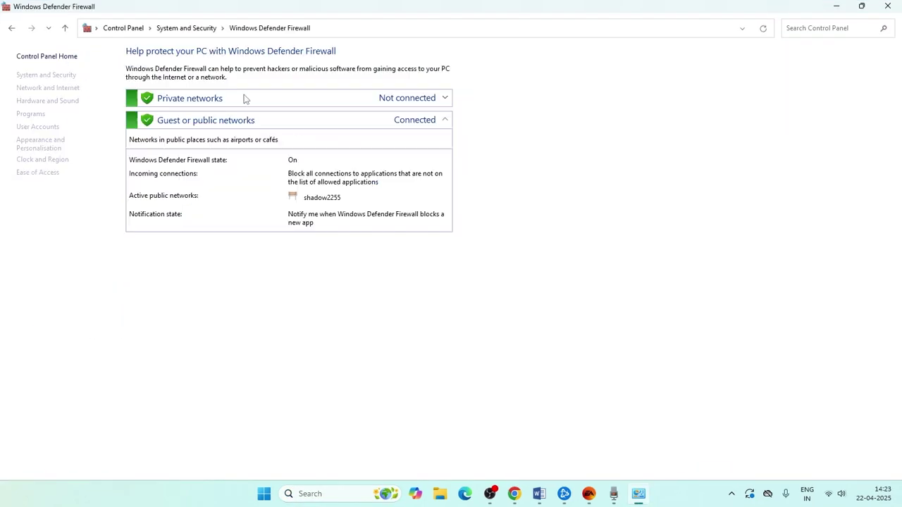
left_click(59, 89)
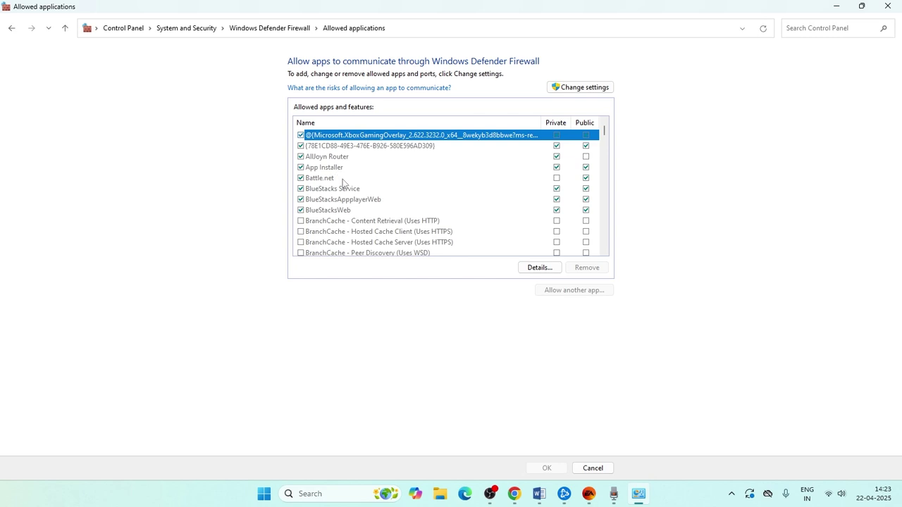
scroll(343, 182, "down", 8)
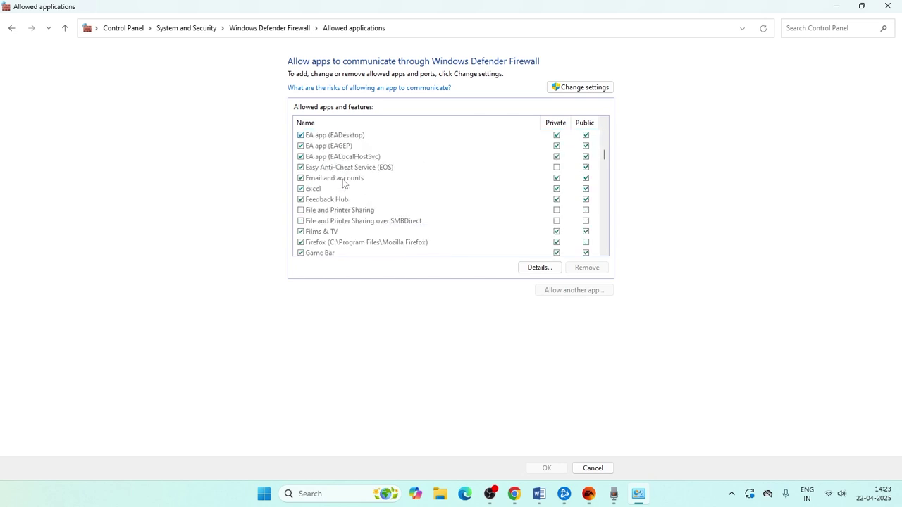
scroll(344, 182, "up", 1)
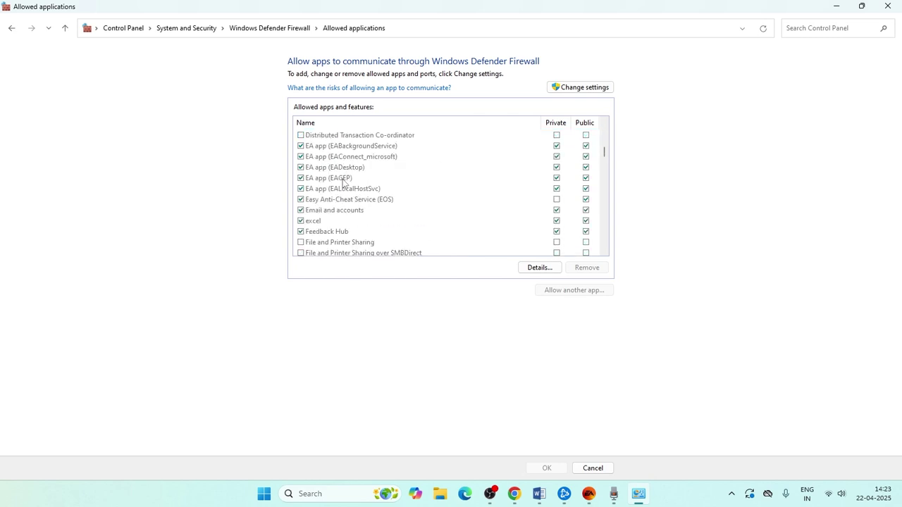
scroll(343, 183, "down", 2)
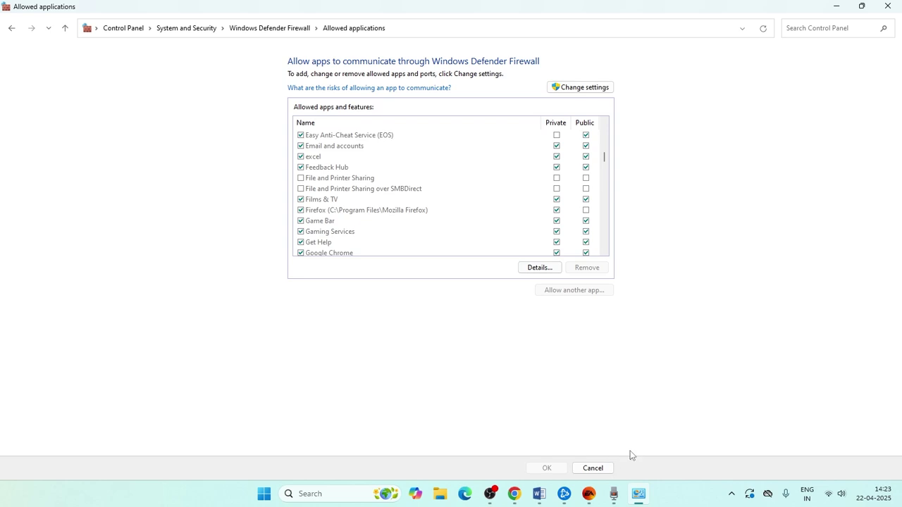
left_click(828, 11)
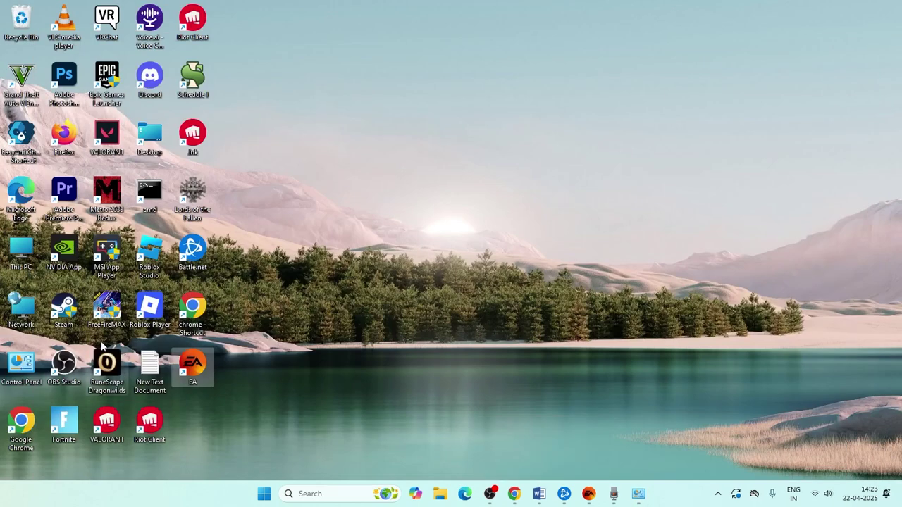
Step: Copy the path C:\Program Files (x86)\Epic Games\Launcher\Portal\Binaries\Win32 and return to the firewall window
right_click(116, 102)
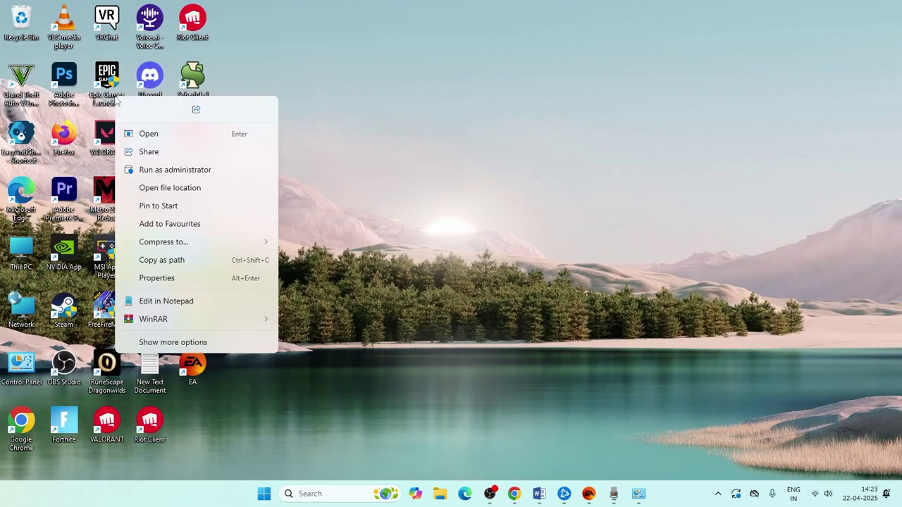
left_click(178, 188)
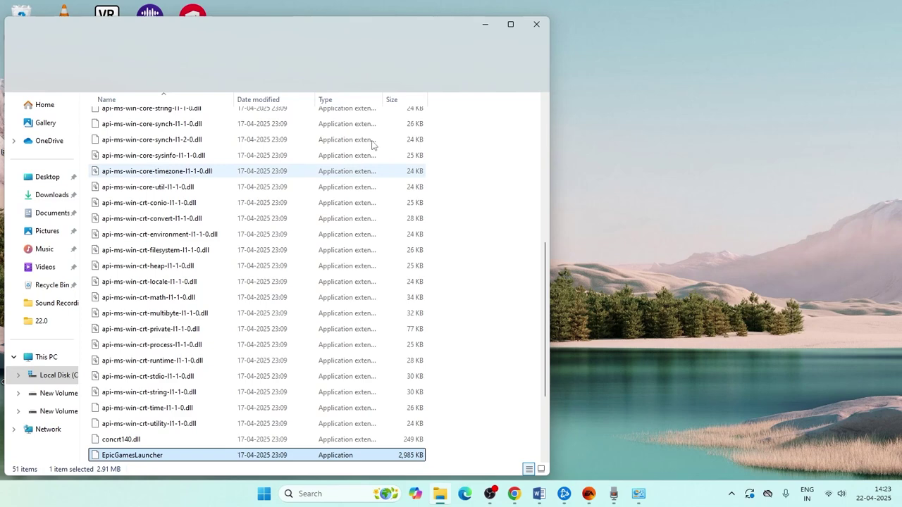
left_click(369, 52)
right_click(271, 55)
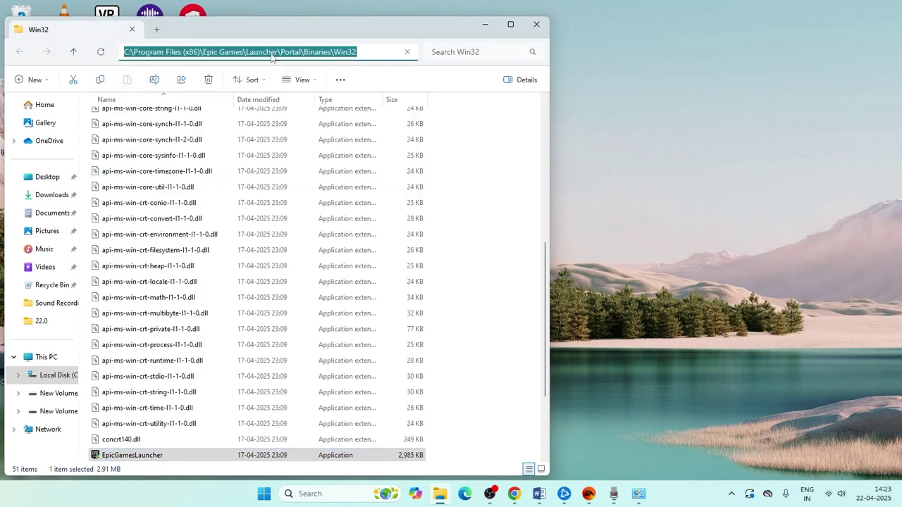
left_click(299, 83)
left_click(533, 27)
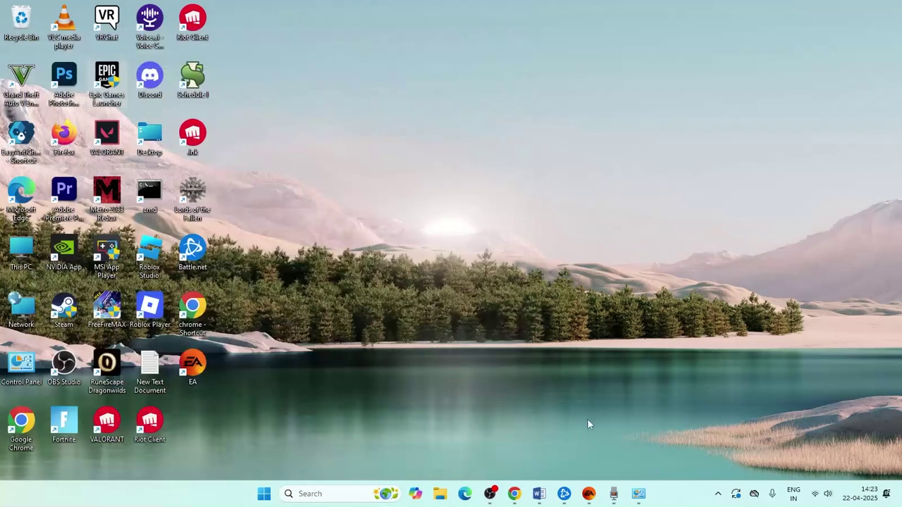
left_click(639, 494)
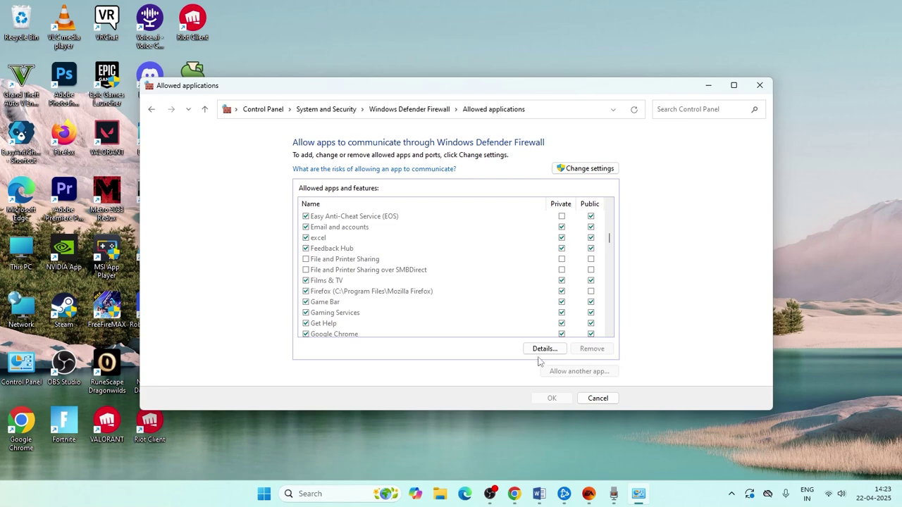
Step: Begin allowing another app through the firewall and browse to the pasted Epic launcher Win32 folder
left_click(574, 169)
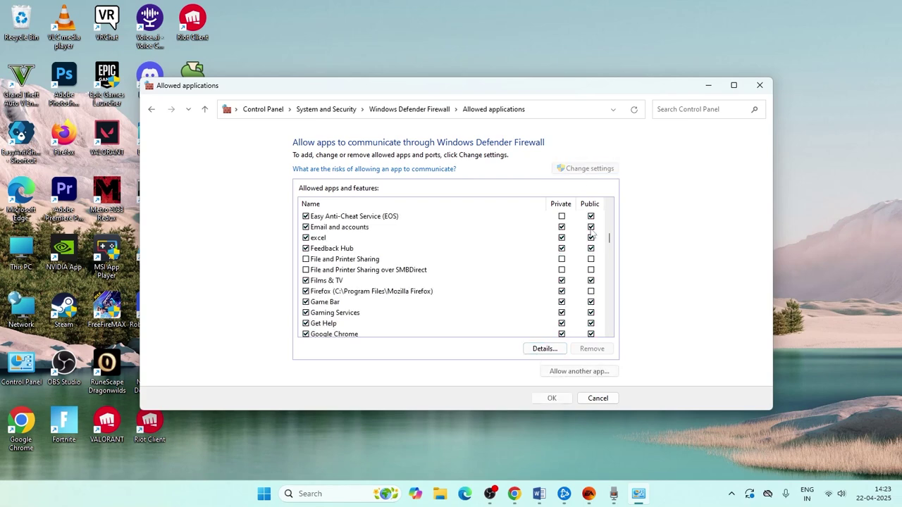
left_click(578, 371)
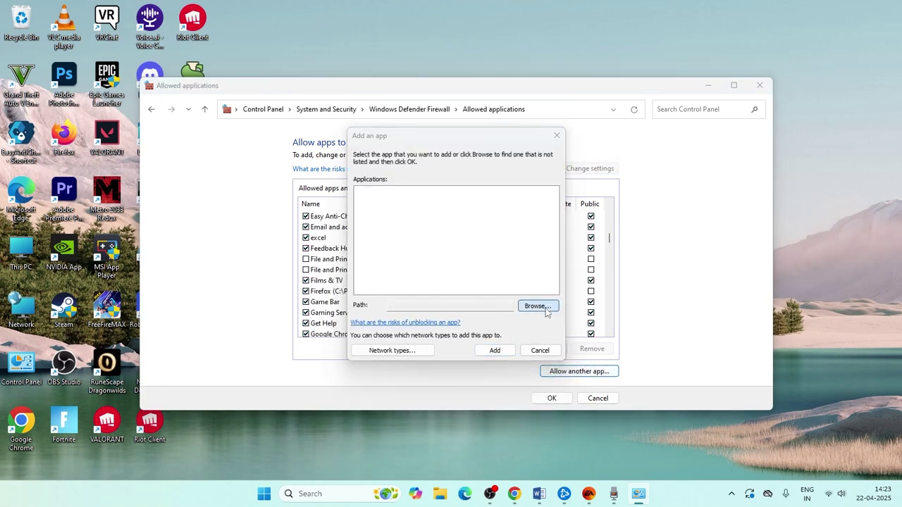
left_click(547, 310)
left_click(562, 179)
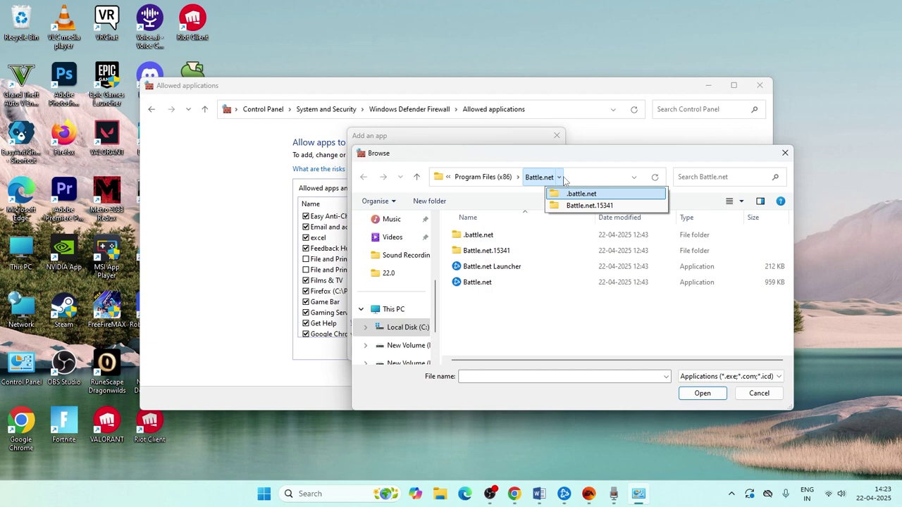
left_click(582, 187)
key("BackSpace")
key("ctrl+v")
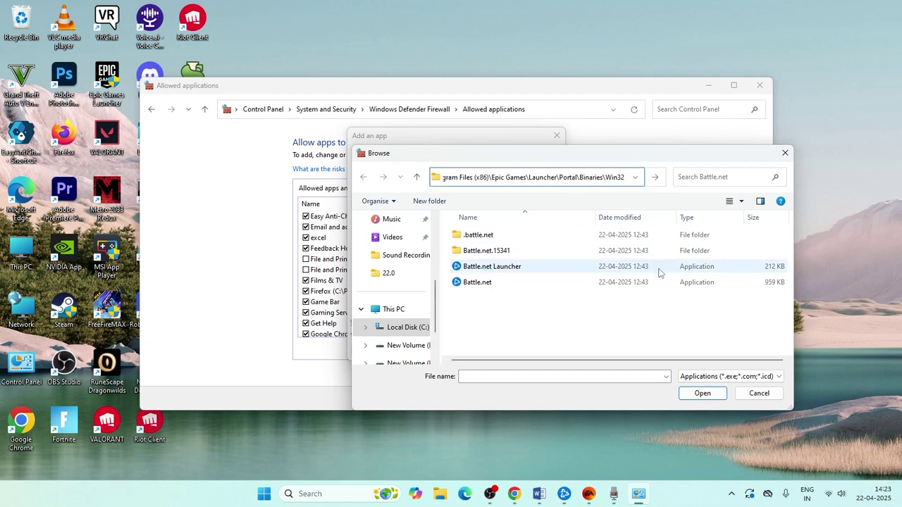
key("Return")
Step: Add EpicGamesLauncher and check that UnrealEngineLauncherProxy appears in the allowed apps list
left_click(513, 238)
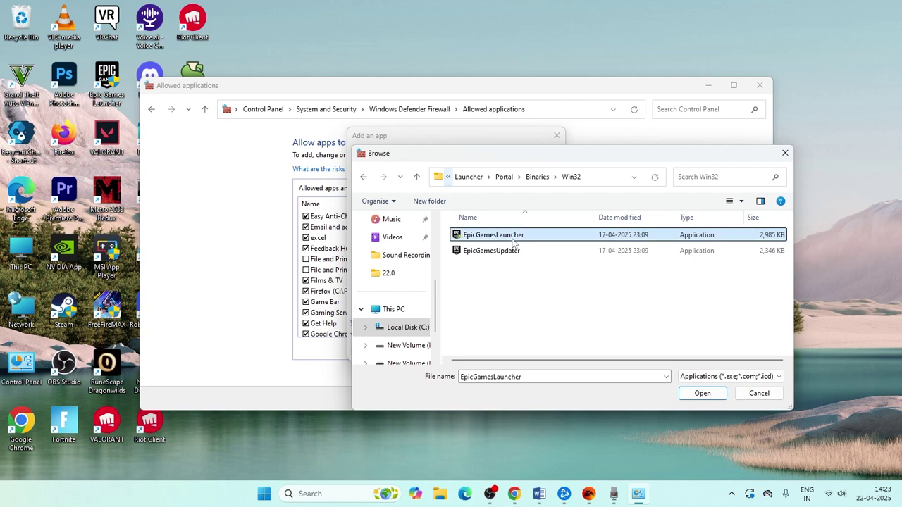
left_click(697, 395)
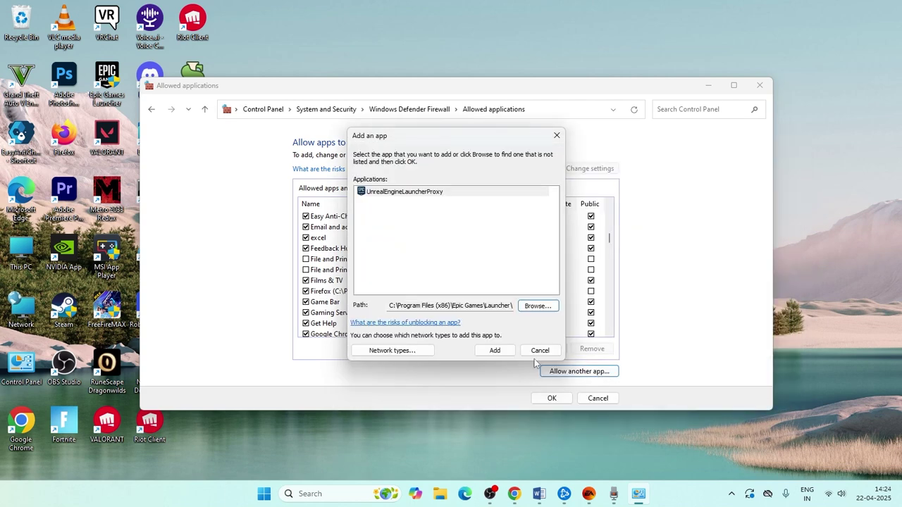
left_click(494, 350)
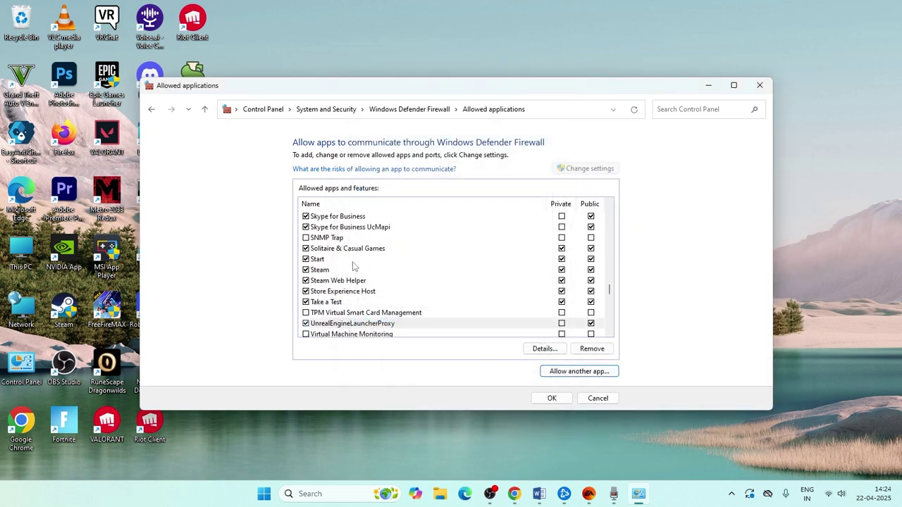
scroll(372, 262, "up", 3)
scroll(372, 264, "down", 2)
scroll(372, 264, "down", 5)
scroll(372, 265, "up", 9)
scroll(372, 264, "up", 13)
scroll(372, 264, "up", 3)
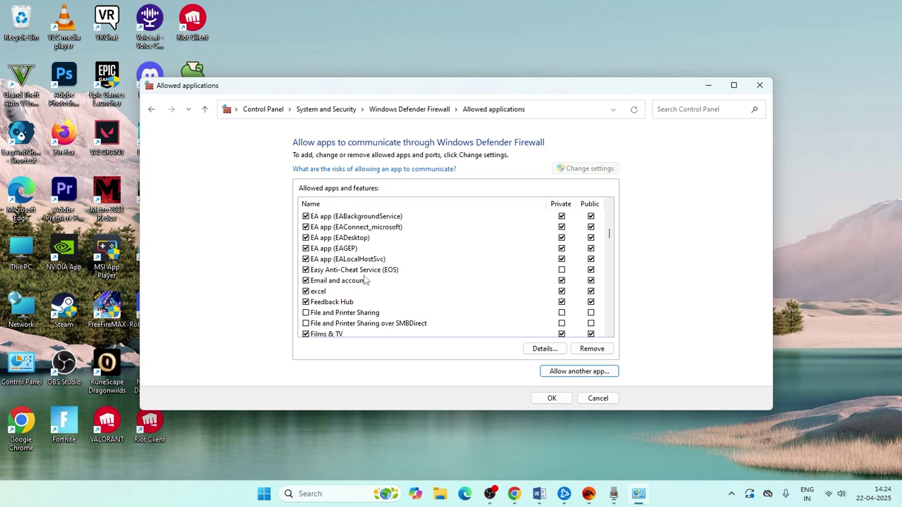
scroll(366, 281, "up", 1)
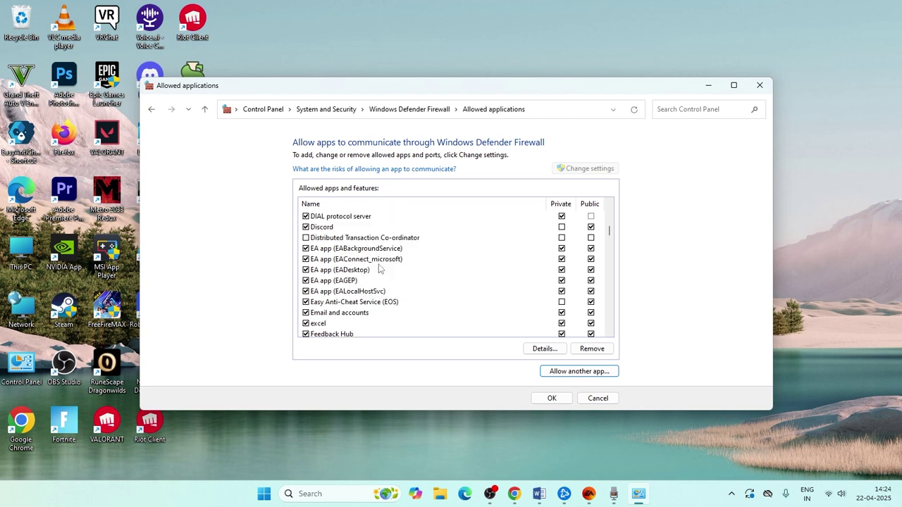